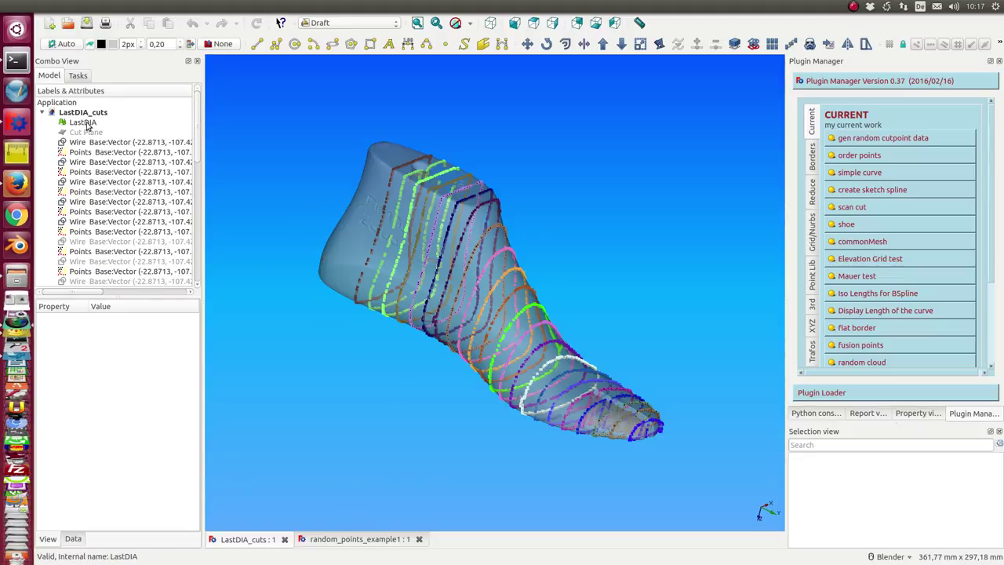
# - Set the LastDIA mesh to Flat Lines display mode and inspect it from the side
pyautogui.click(87, 124)
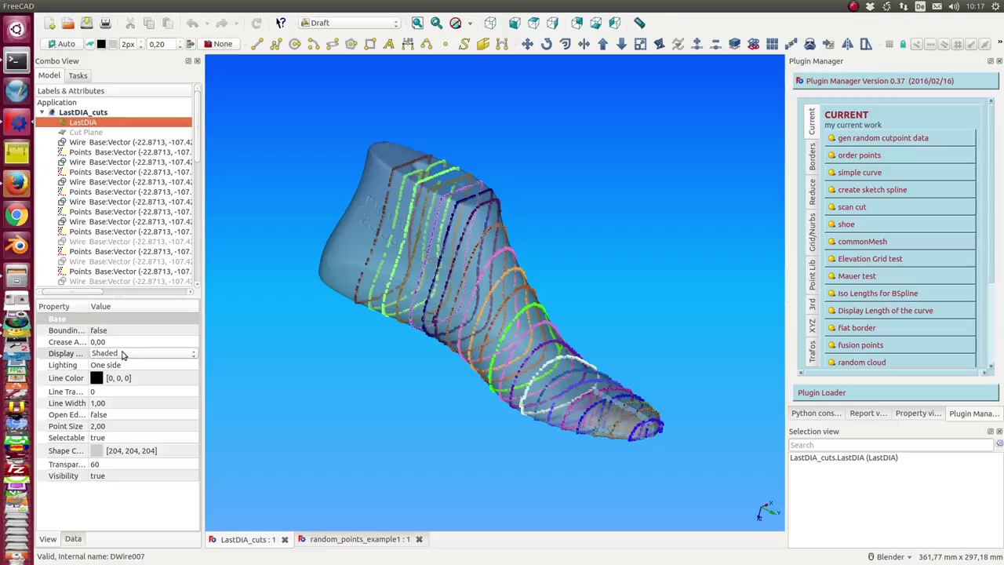
pyautogui.click(126, 355)
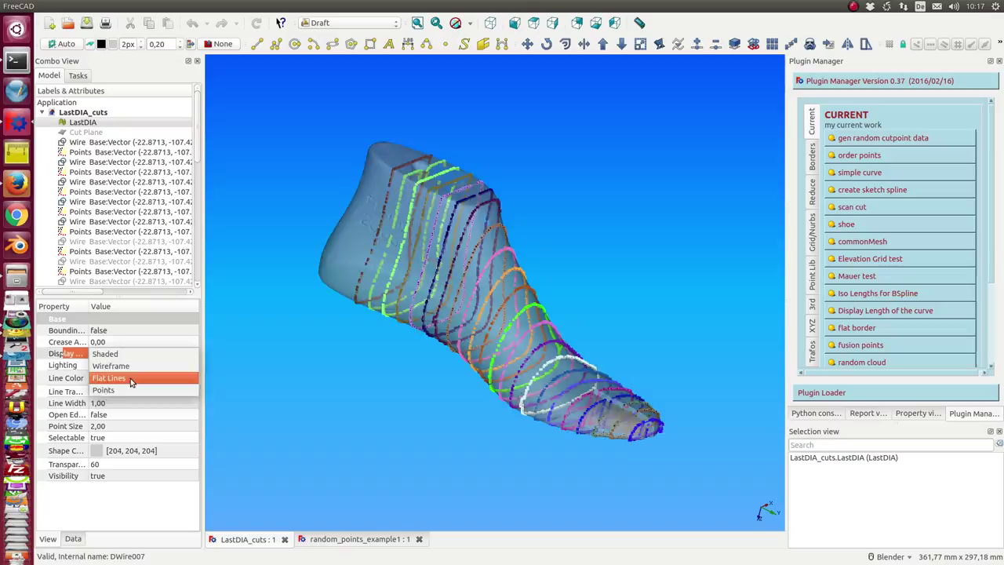
pyautogui.click(129, 378)
pyautogui.scroll(10, 366, 383)
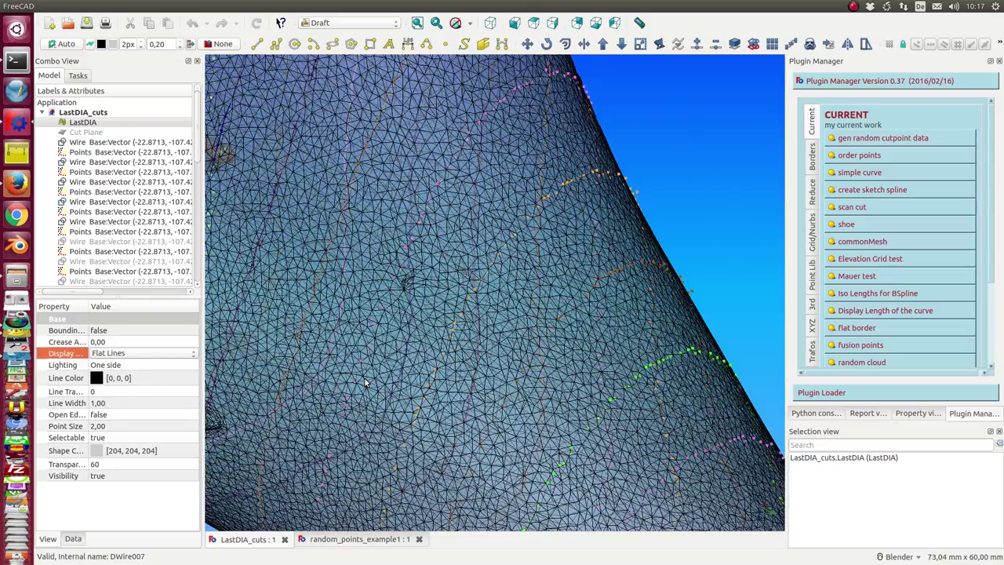
pyautogui.scroll(2, 365, 383)
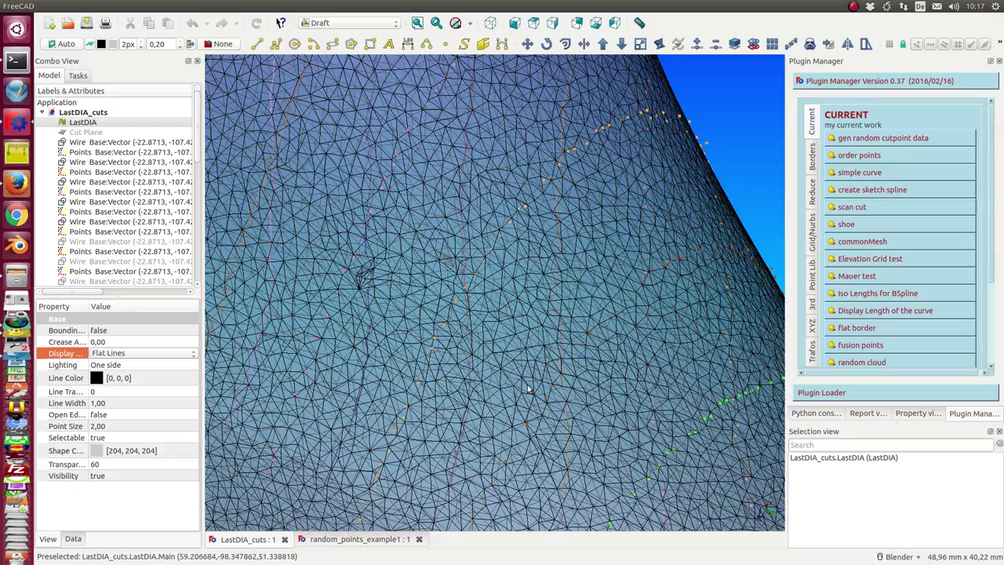
pyautogui.scroll(-2, 527, 388)
pyautogui.scroll(-4, 527, 387)
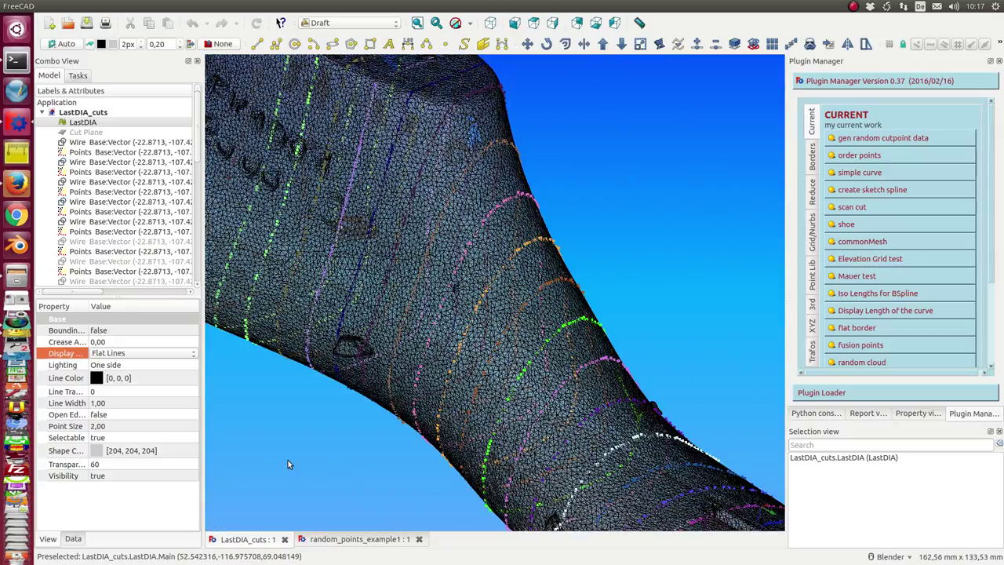
pyautogui.scroll(-2, 292, 463)
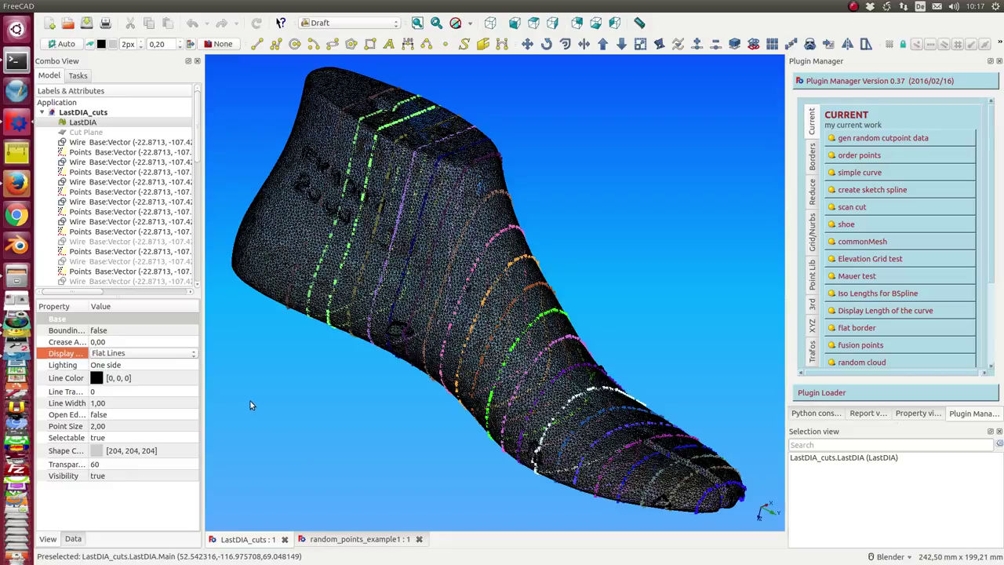
pyautogui.moveTo(250, 401); pyautogui.dragTo(484, 437, button='middle')
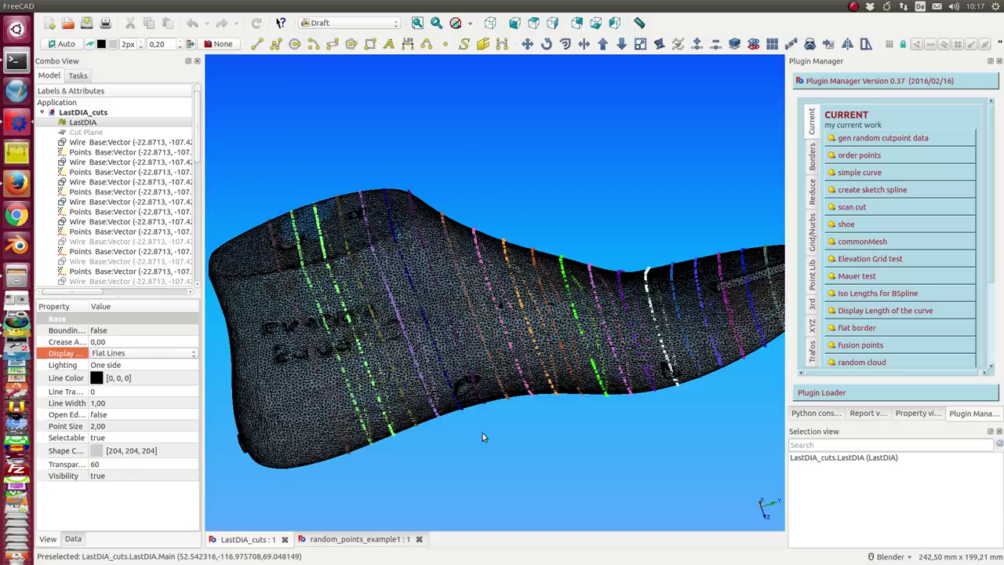
pyautogui.scroll(-2, 546, 236)
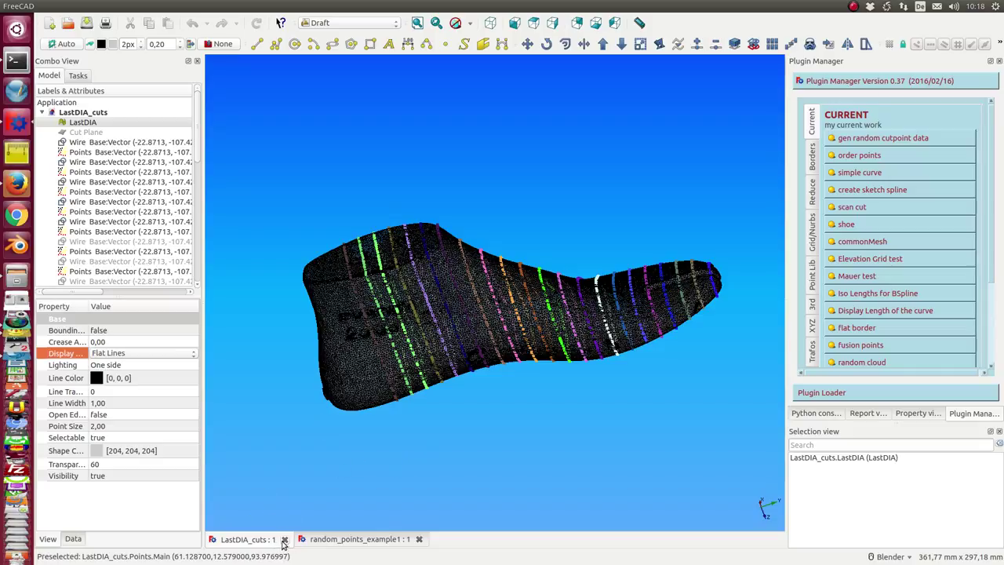
pyautogui.click(49, 23)
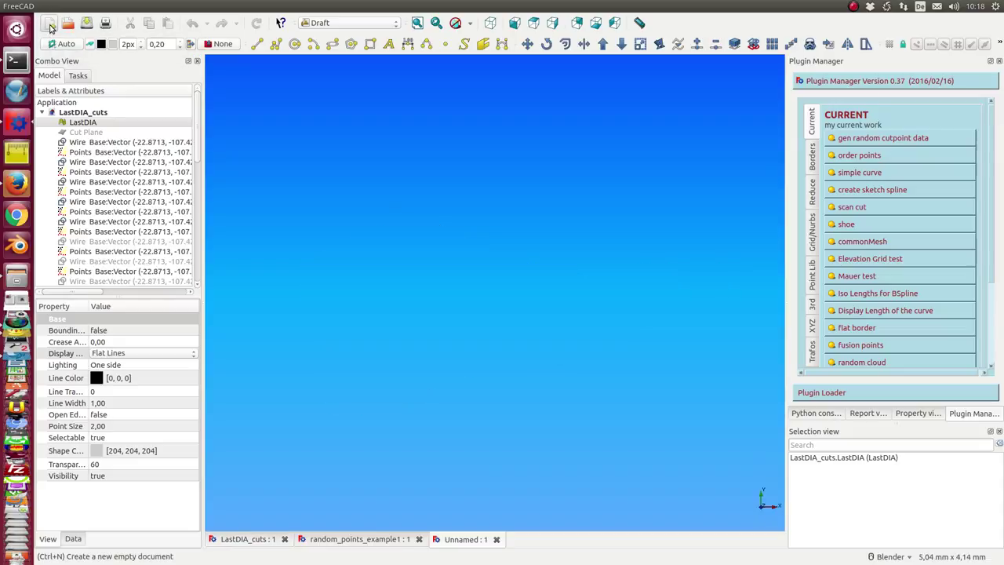
pyautogui.click(873, 139)
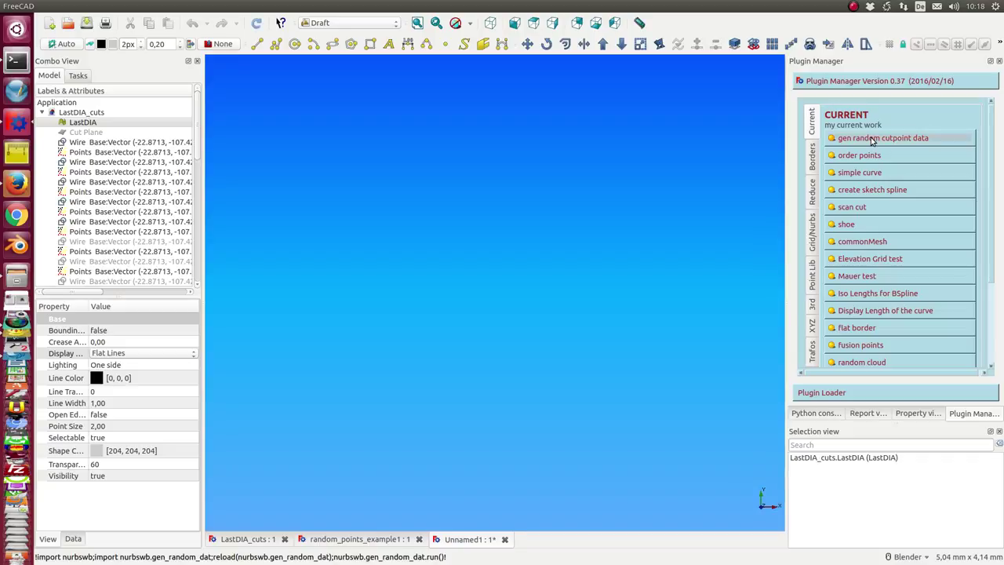
pyautogui.click(417, 22)
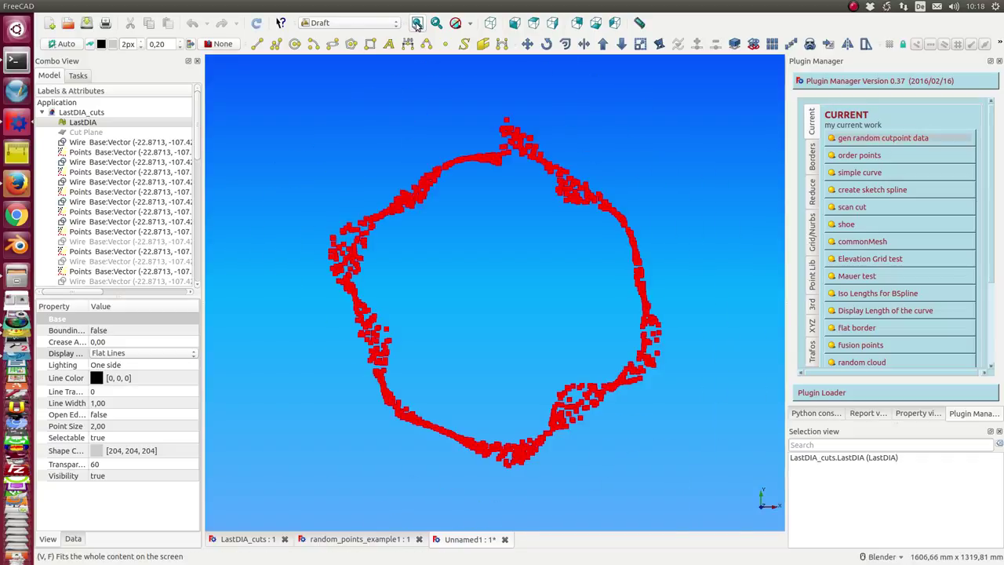
pyautogui.moveTo(463, 323)
pyautogui.mouseDown(button='middle')
pyautogui.moveTo(417, 183)
pyautogui.moveTo(467, 322)
pyautogui.mouseUp(button='middle')
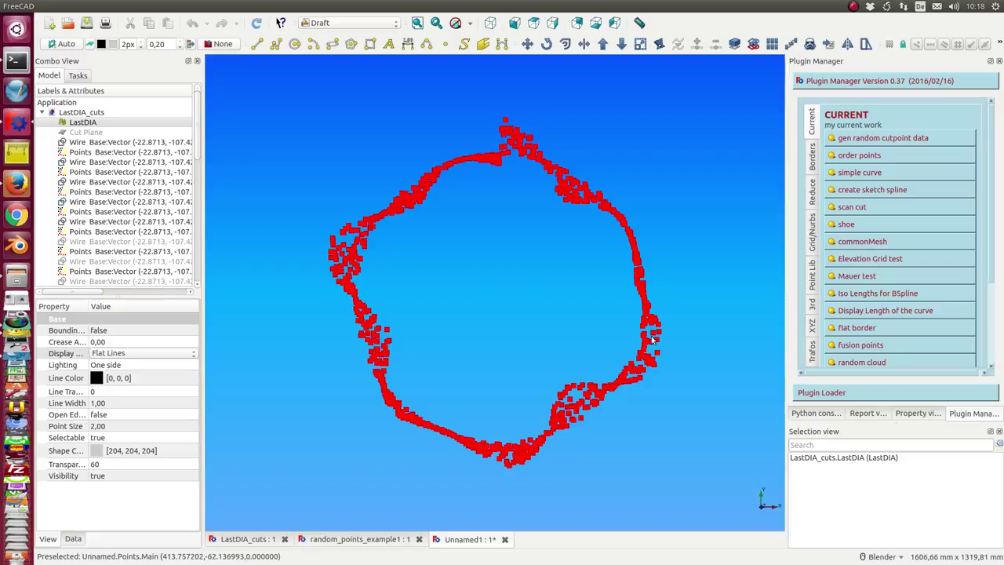
pyautogui.scroll(2, 507, 346)
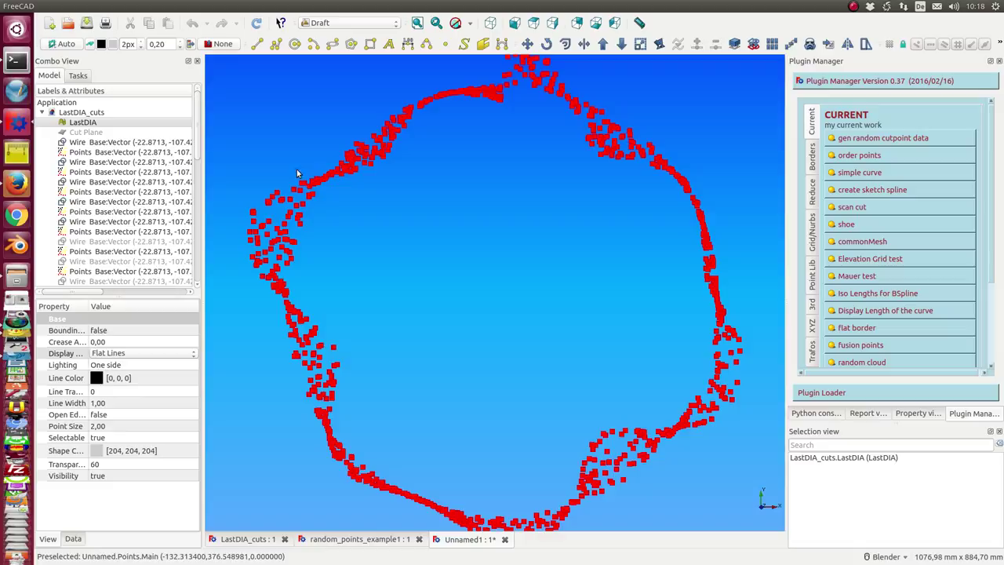
pyautogui.scroll(-2, 472, 353)
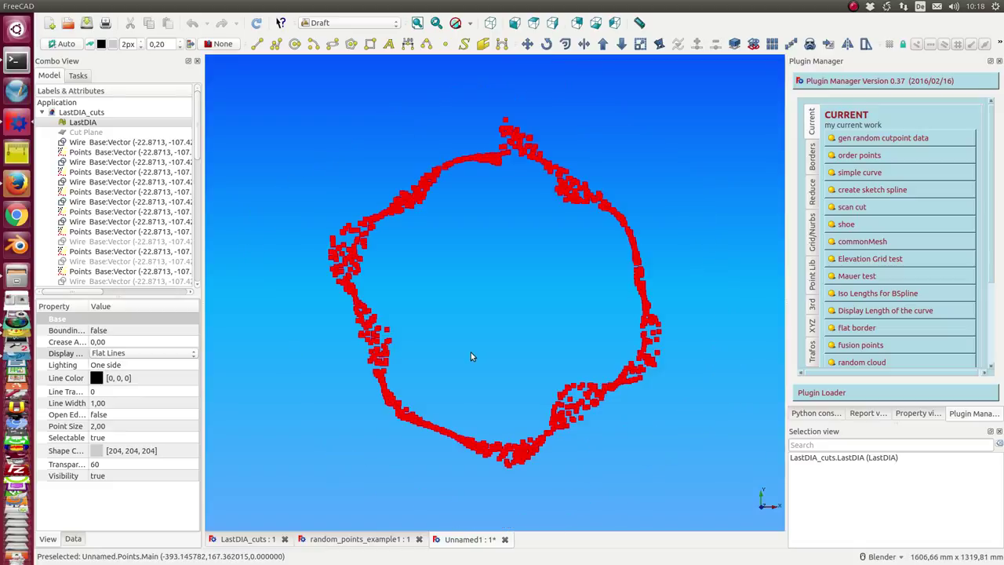
pyautogui.click(506, 539)
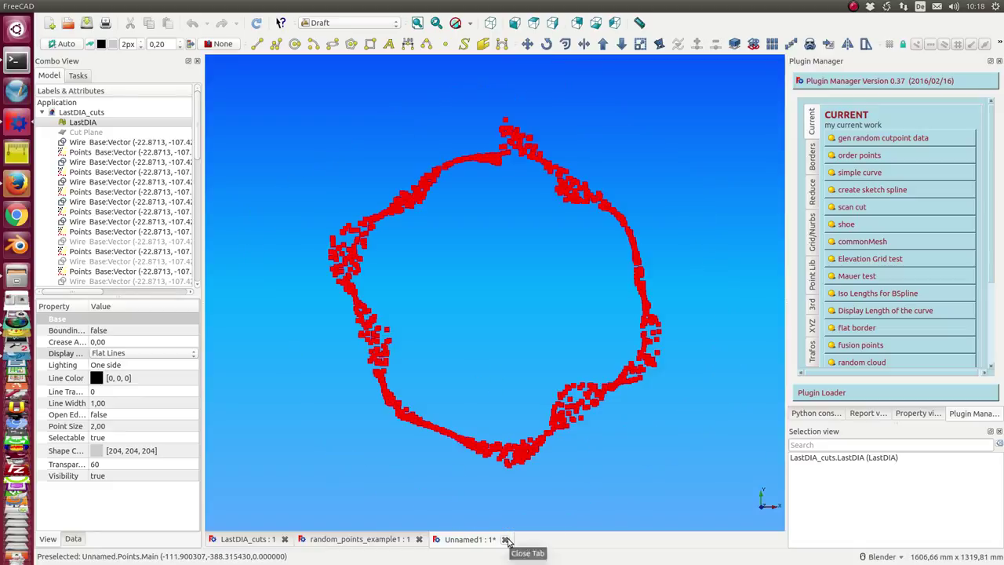
pyautogui.click(506, 243)
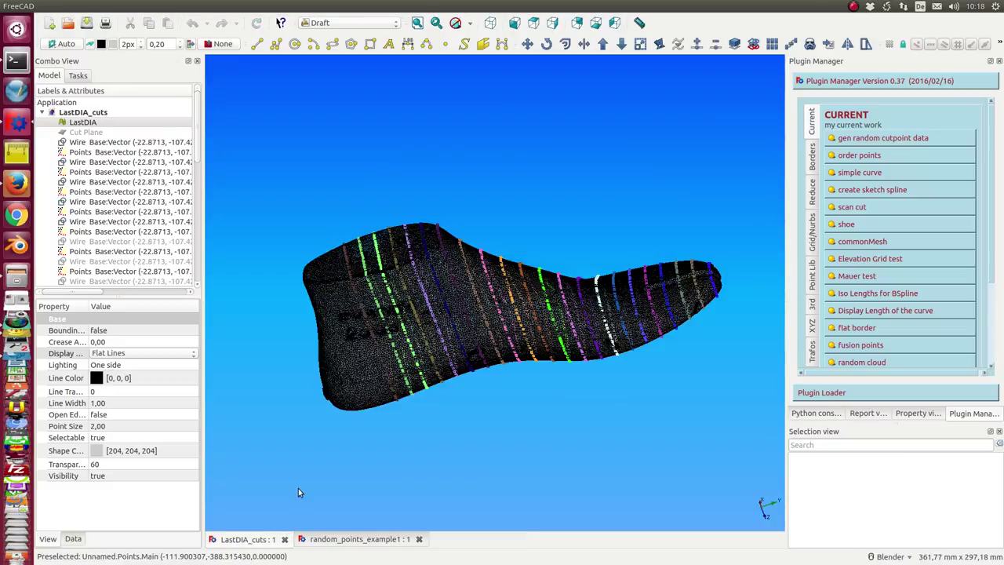
# - Close the LastDIA_cuts document and select the Points cloud in random_points_example1
pyautogui.click(285, 540)
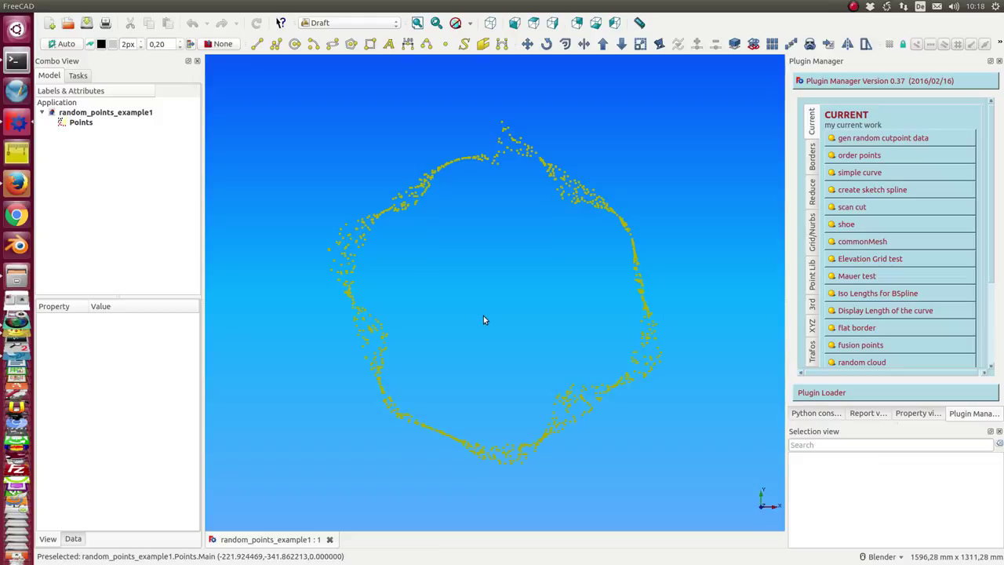
pyautogui.click(79, 124)
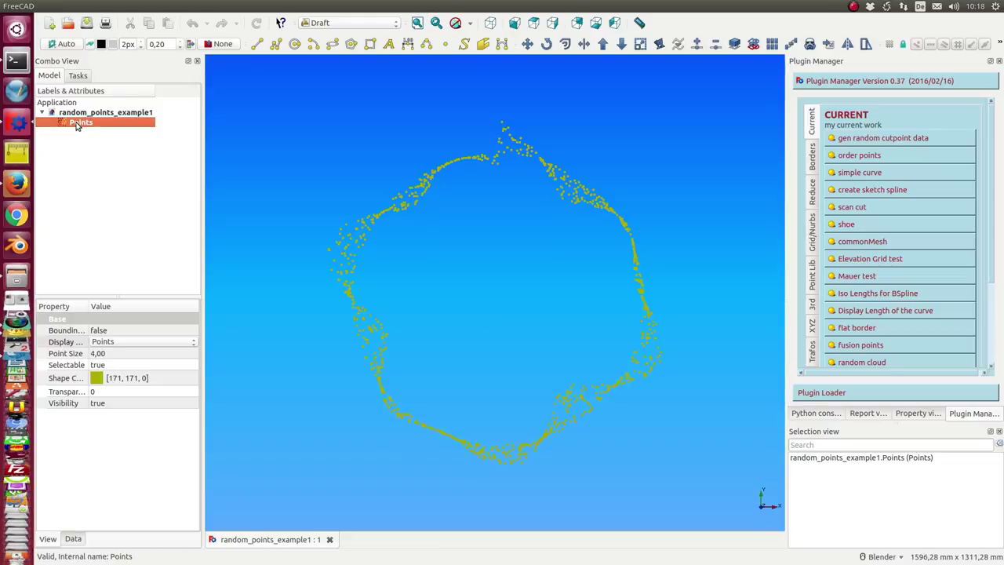
# - Run 'order points' on the Points cloud and review the Figure 1 deviation plot maximized
pyautogui.click(857, 156)
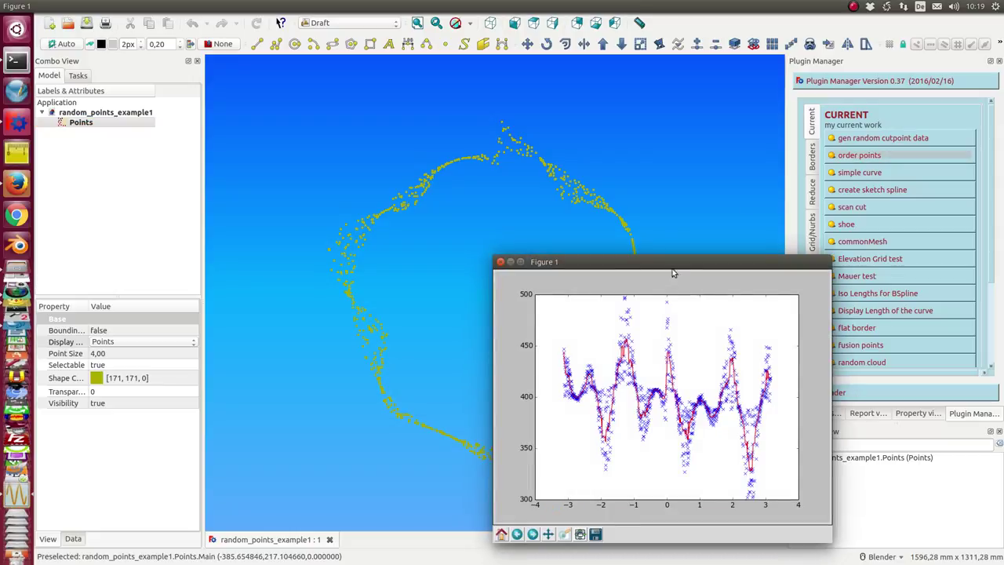
pyautogui.moveTo(675, 264); pyautogui.dragTo(245, 83)
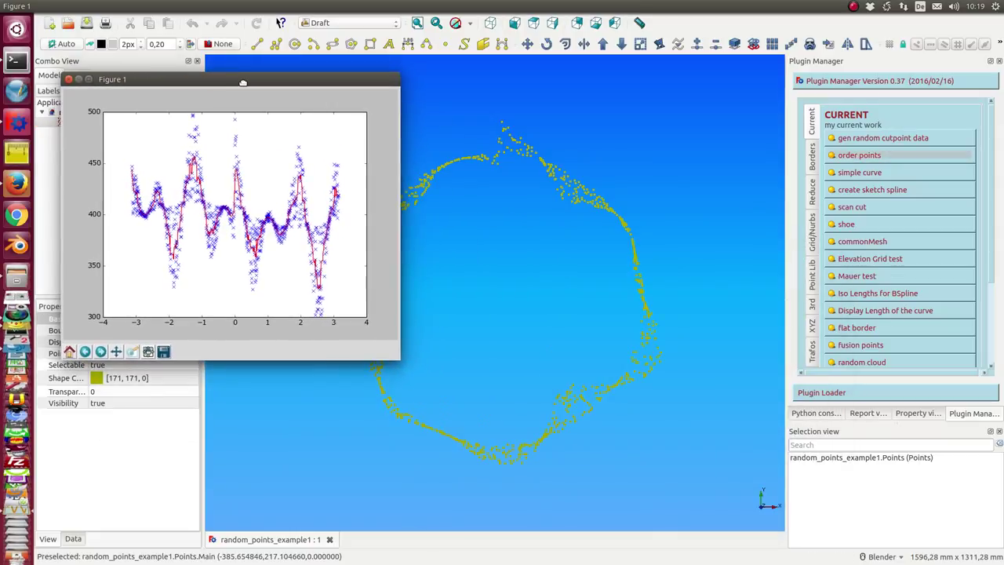
pyautogui.moveTo(259, 80); pyautogui.dragTo(289, 6)
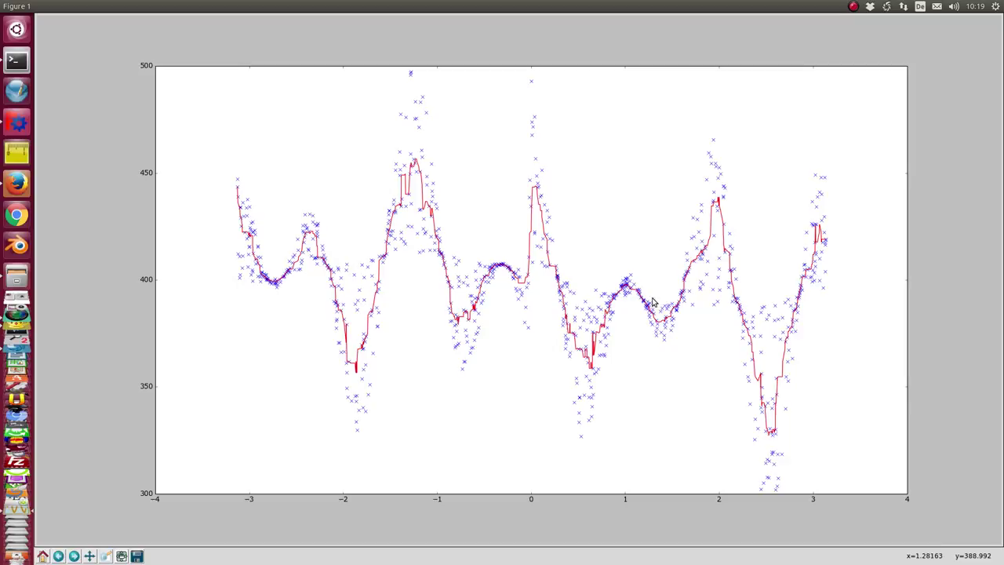
pyautogui.click(6, 6)
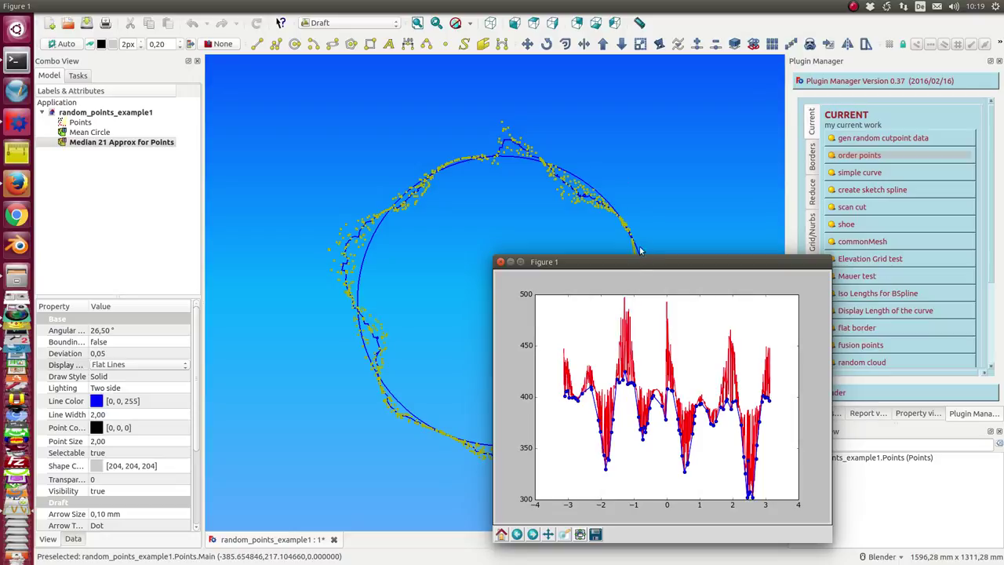
# - Review the maximized Figure 1 plot while the inner and outer approximations are created, then close it
pyautogui.moveTo(638, 265); pyautogui.dragTo(716, 141)
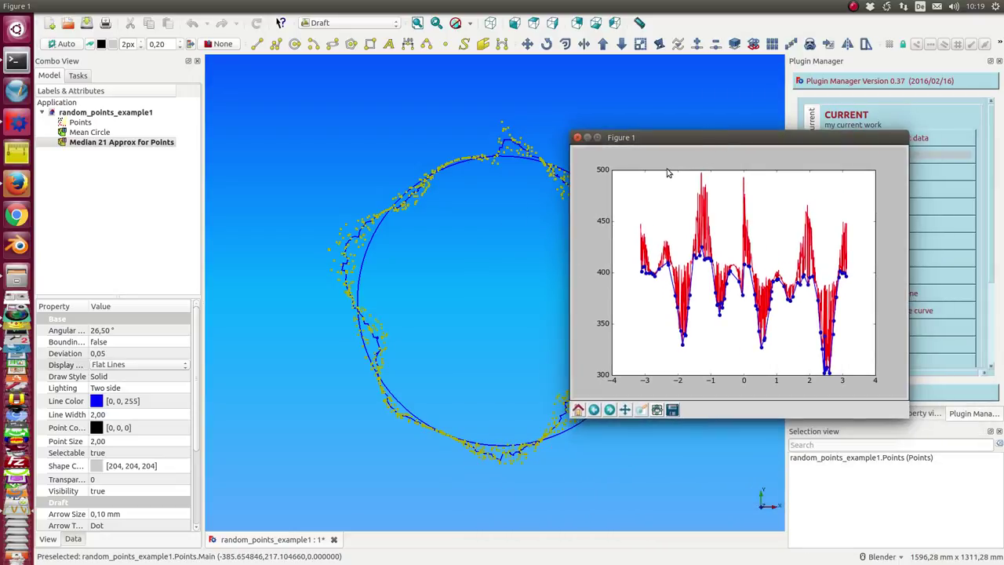
pyautogui.doubleClick(677, 138)
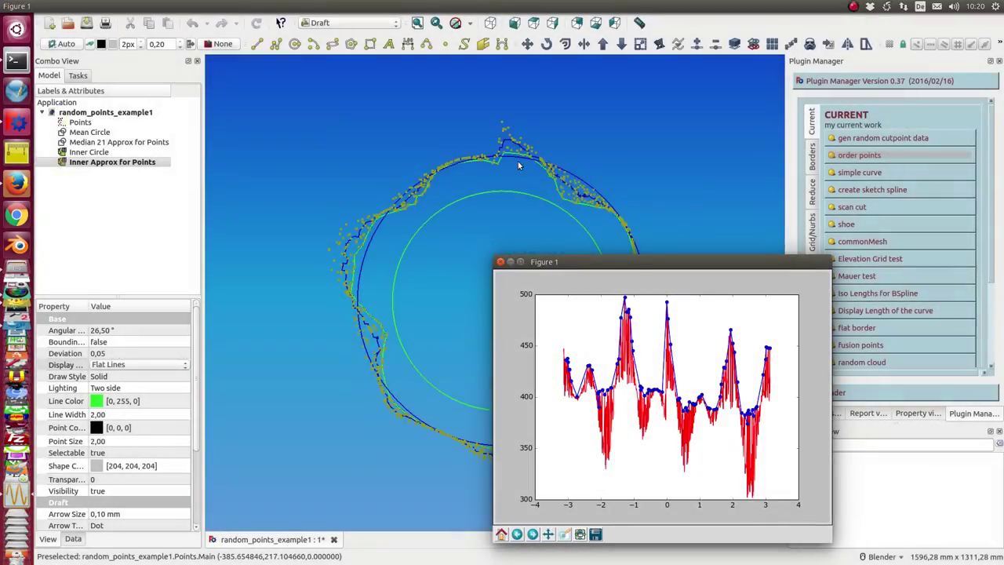
pyautogui.doubleClick(547, 262)
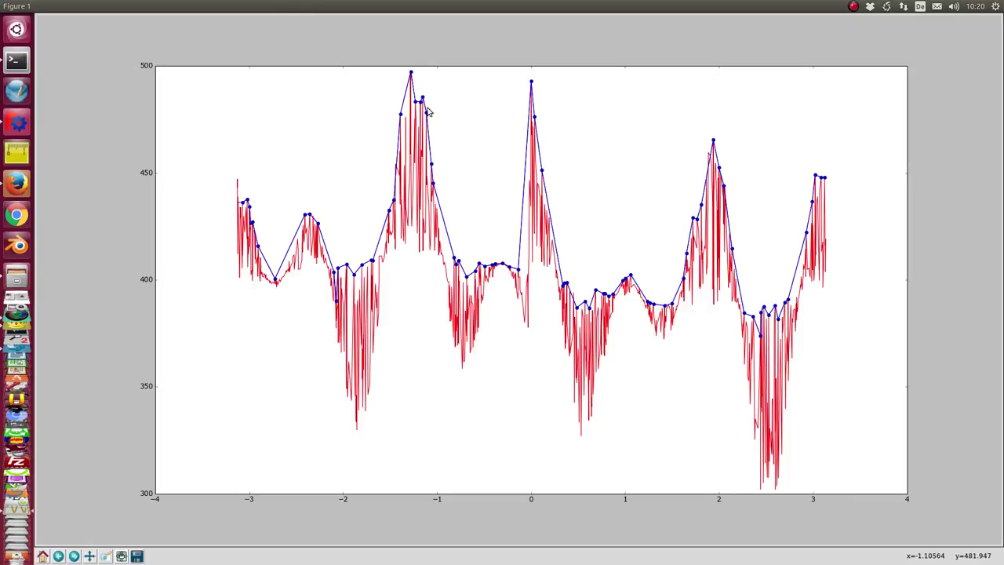
pyautogui.click(7, 7)
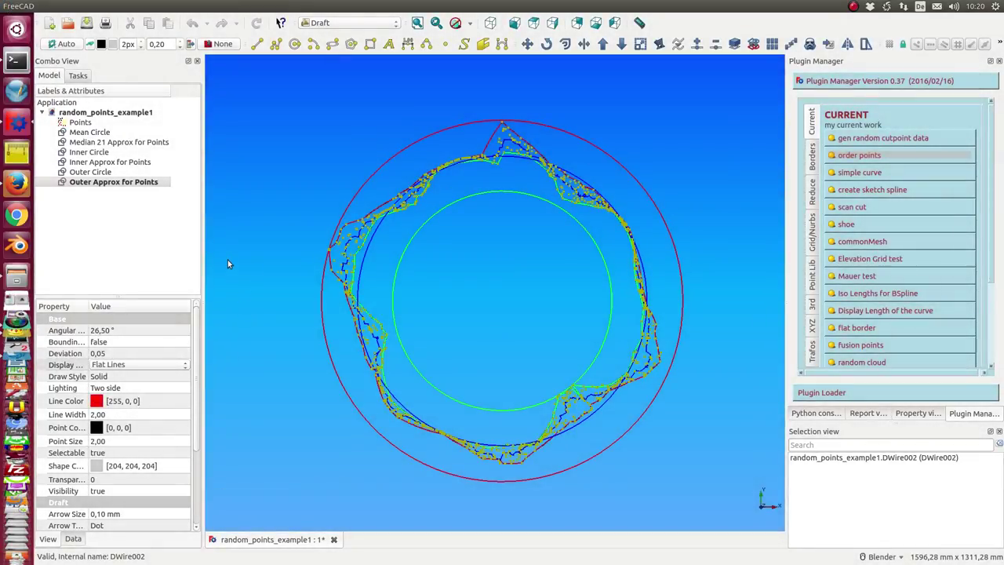
# - Hide the Median 21 Approx for Points and Inner Approx for Points curves
pyautogui.click(84, 133)
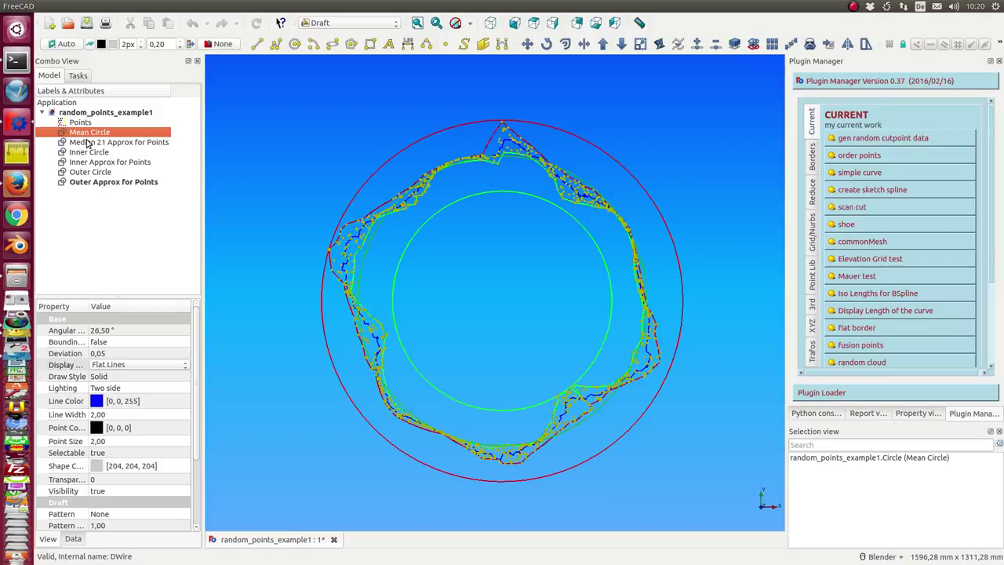
pyautogui.click(88, 143)
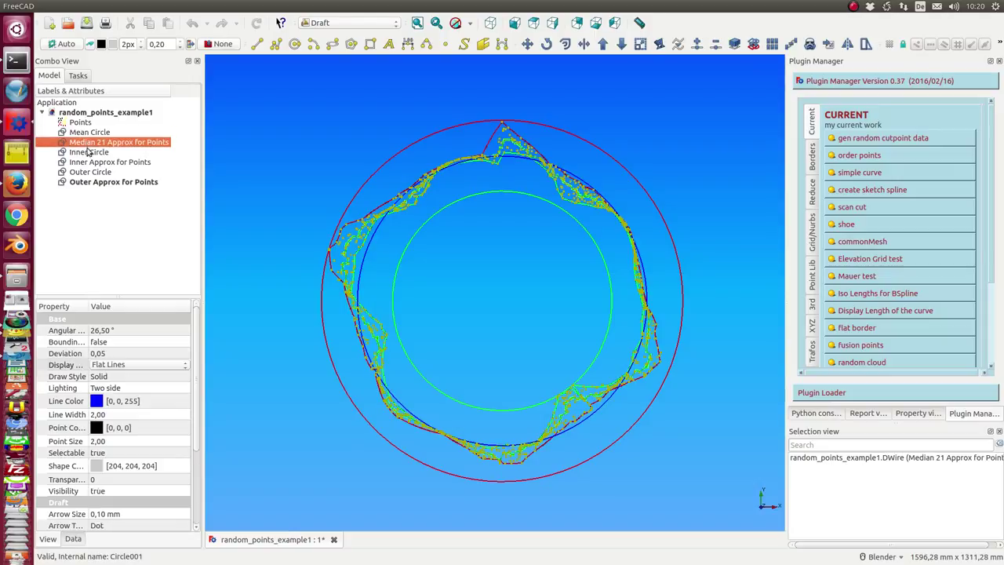
pyautogui.press('space')
pyautogui.click(91, 162)
pyautogui.press('space')
pyautogui.click(91, 182)
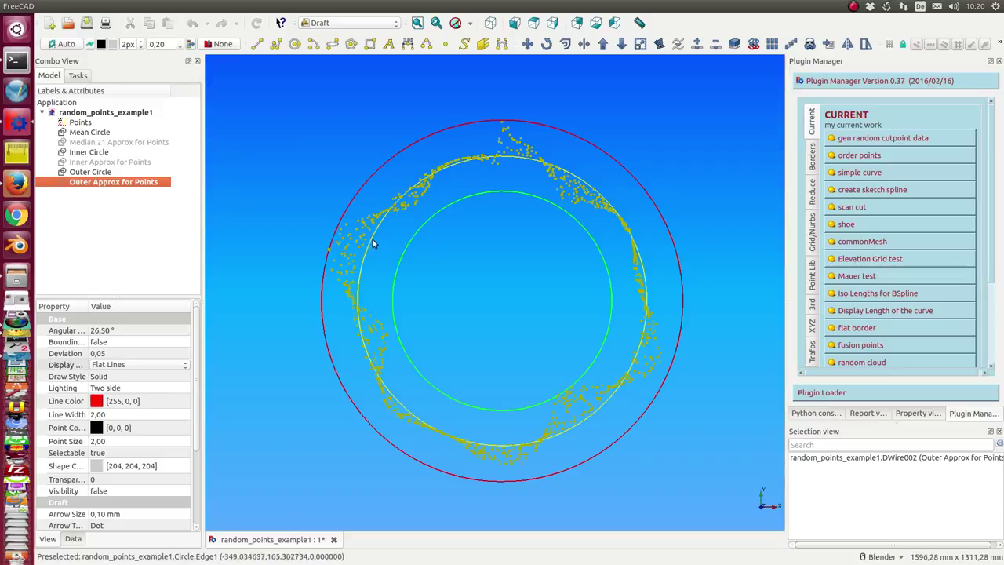
# - Hide the Mean, inner and outer circles and show the Outer Approx for Points wire
pyautogui.click(100, 135)
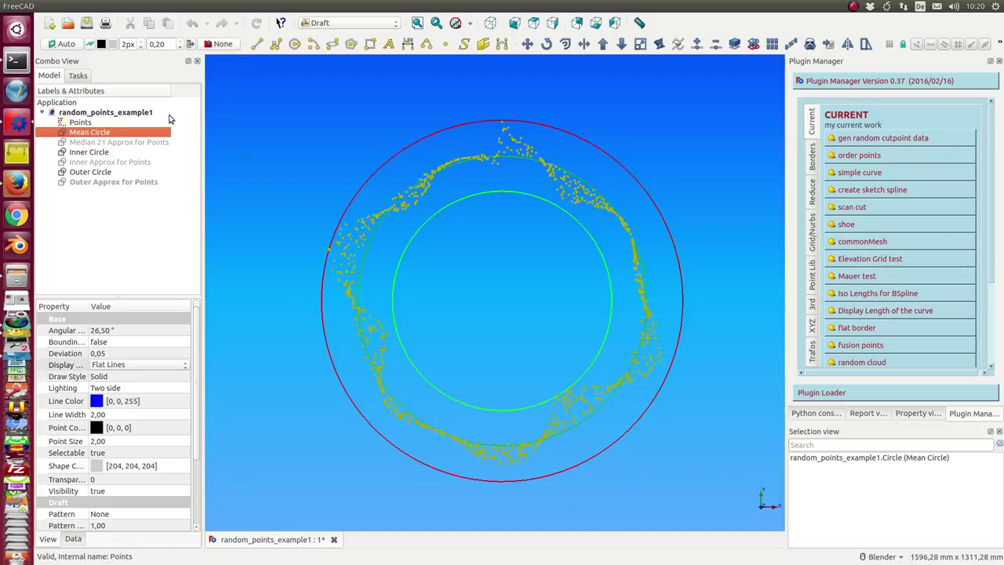
pyautogui.press('space')
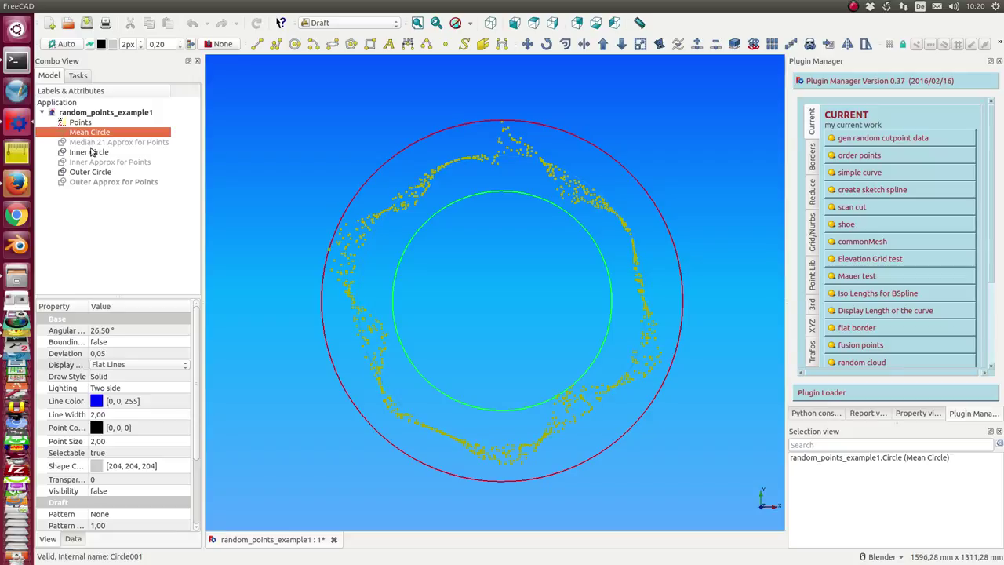
pyautogui.click(90, 152)
pyautogui.press('space')
pyautogui.click(96, 172)
pyautogui.press('space')
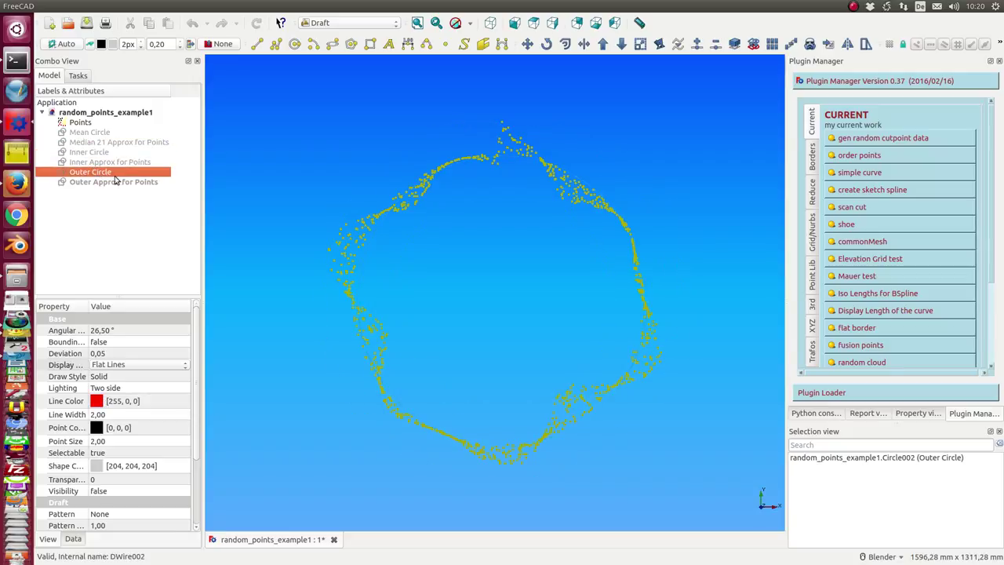
pyautogui.click(123, 183)
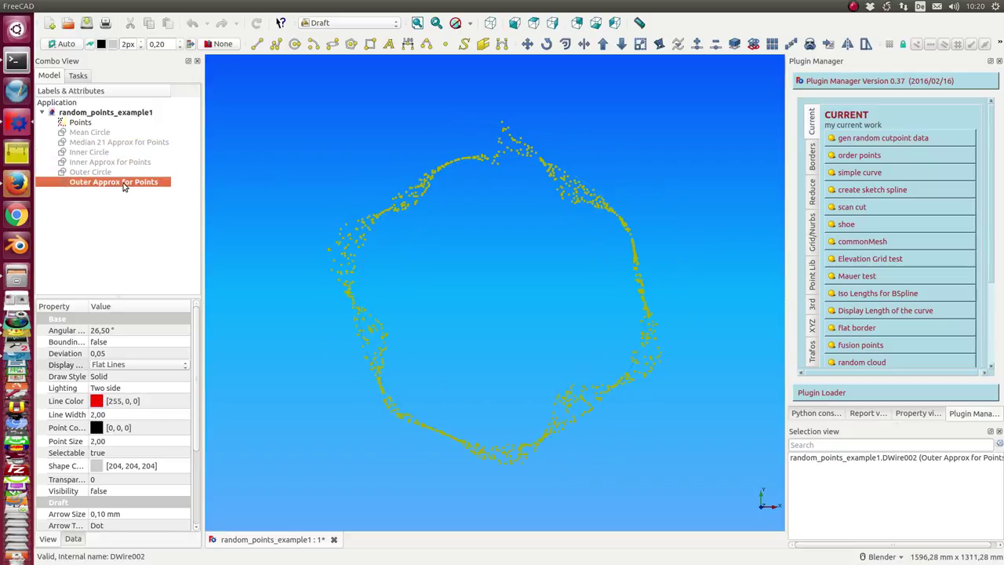
pyautogui.press('space')
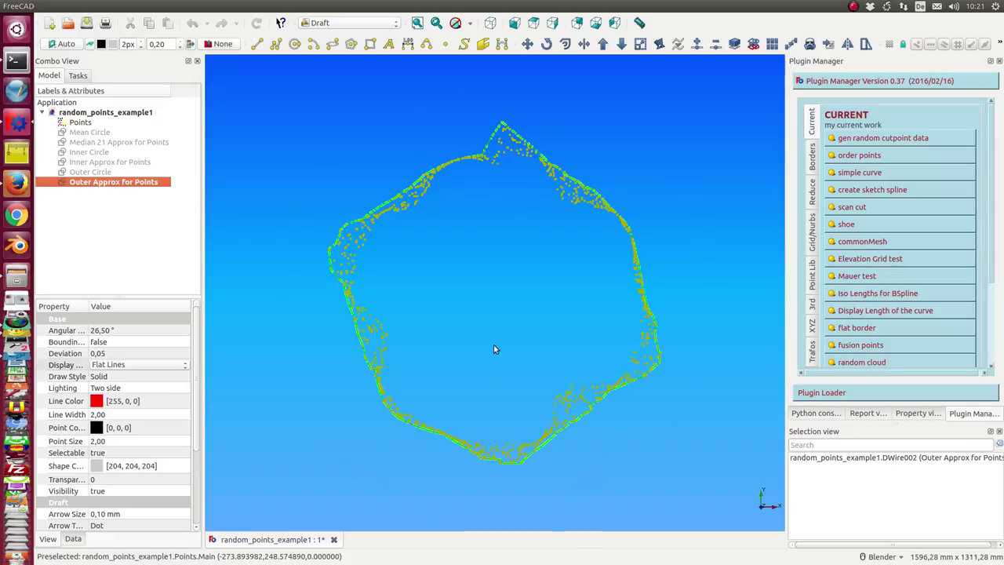
pyautogui.scroll(2, 494, 349)
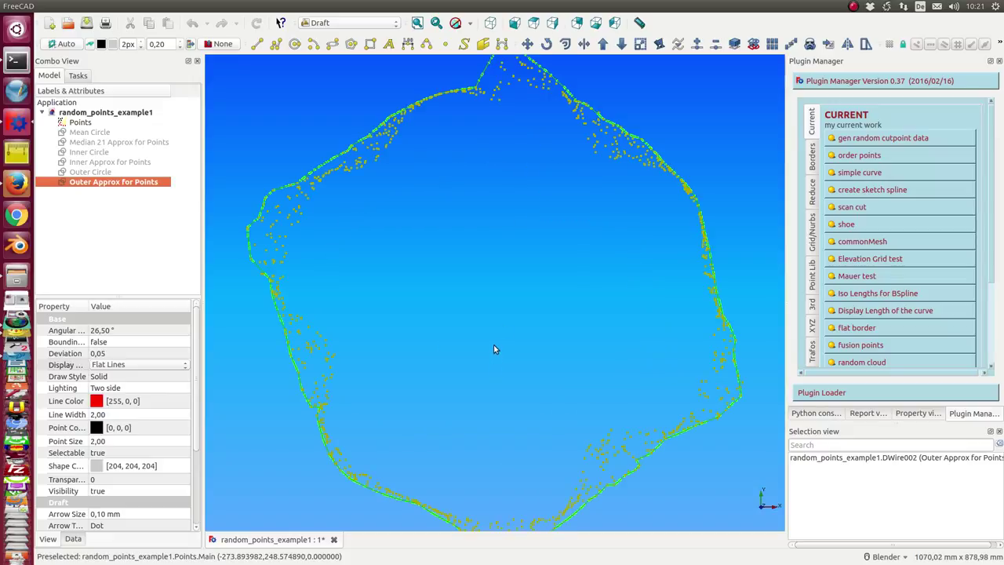
pyautogui.click(510, 211)
pyautogui.scroll(4, 508, 386)
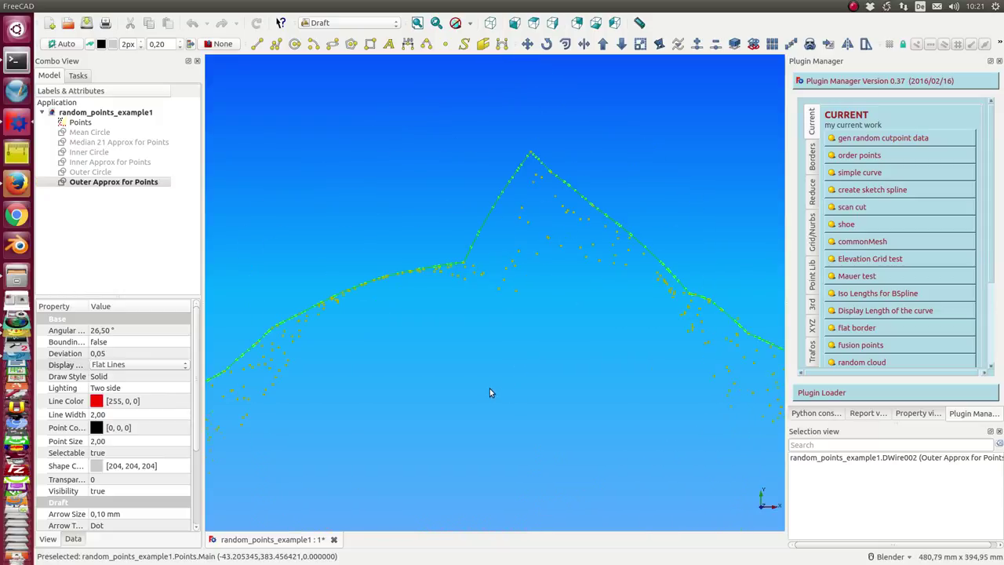
pyautogui.scroll(4, 490, 390)
pyautogui.scroll(-2, 481, 460)
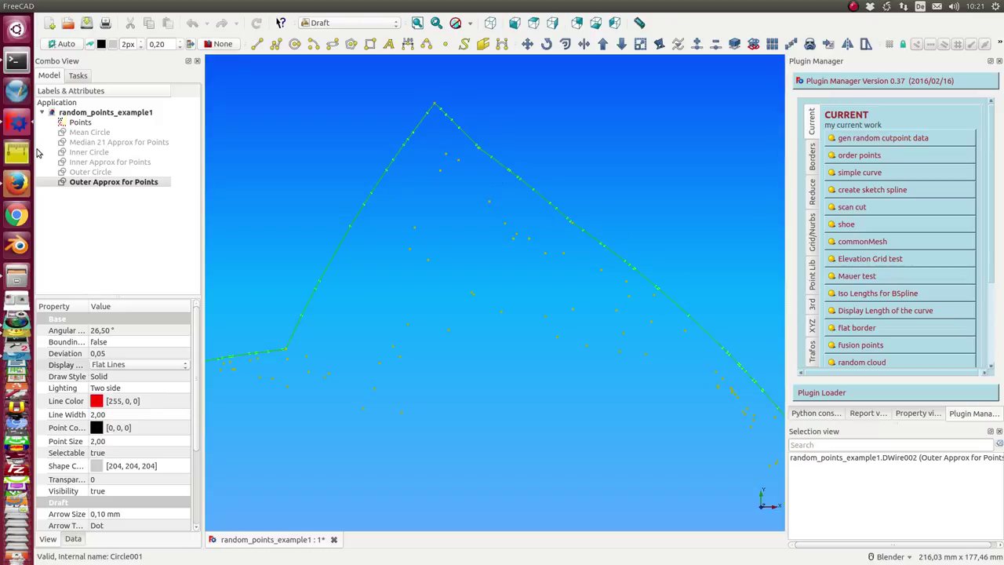
pyautogui.click(102, 163)
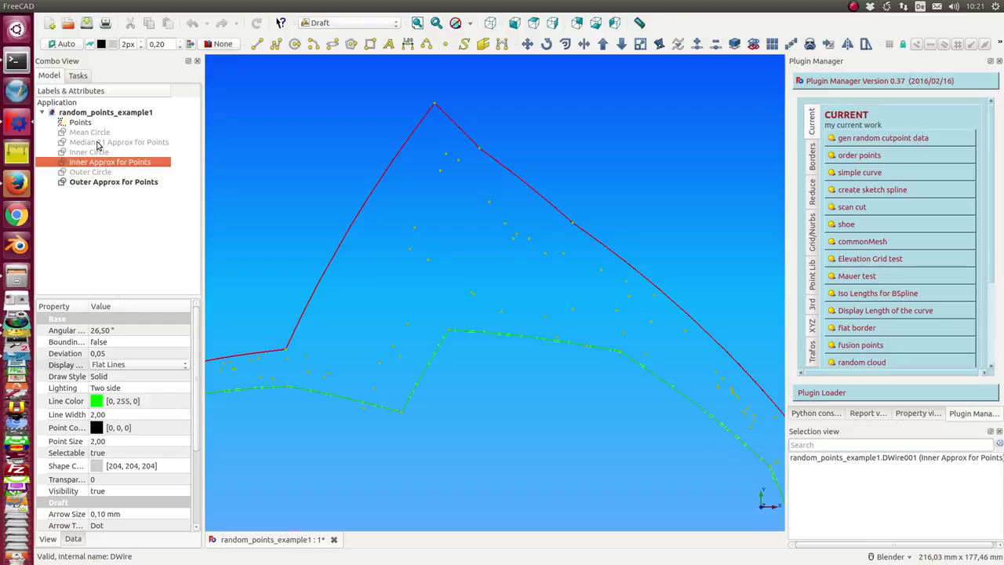
pyautogui.click(108, 143)
pyautogui.scroll(-6, 341, 192)
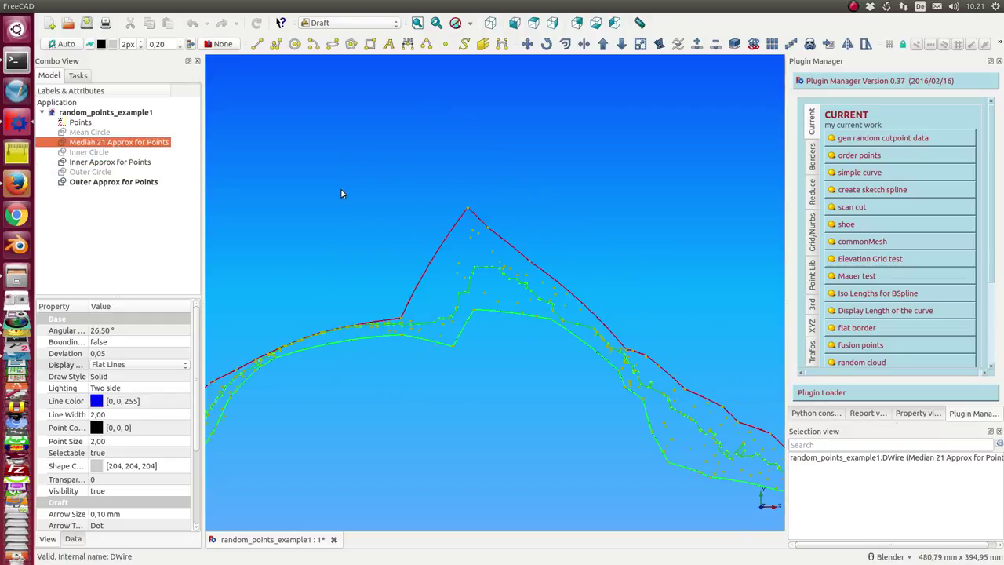
pyautogui.scroll(-4, 340, 188)
pyautogui.keyDown('shift'); pyautogui.moveTo(515, 307); pyautogui.dragTo(519, 171, button='middle'); pyautogui.keyUp('shift')
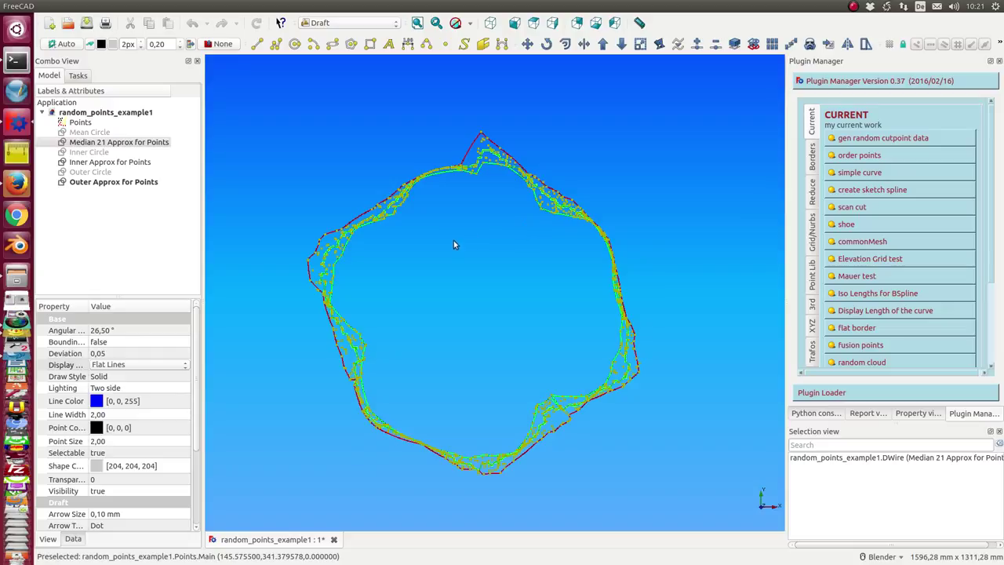
pyautogui.click(87, 142)
pyautogui.press('space')
pyautogui.click(95, 162)
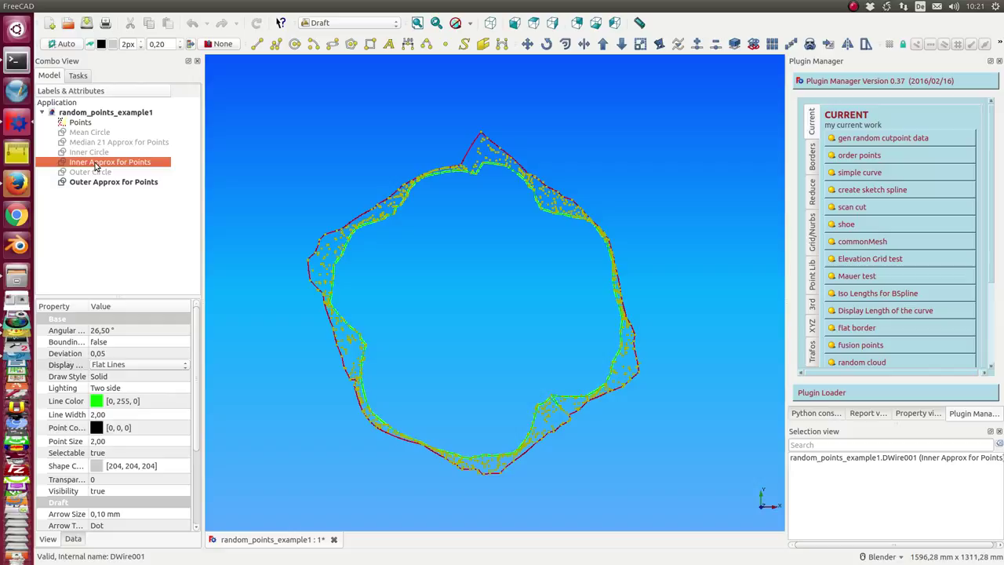
pyautogui.press('space')
pyautogui.click(102, 182)
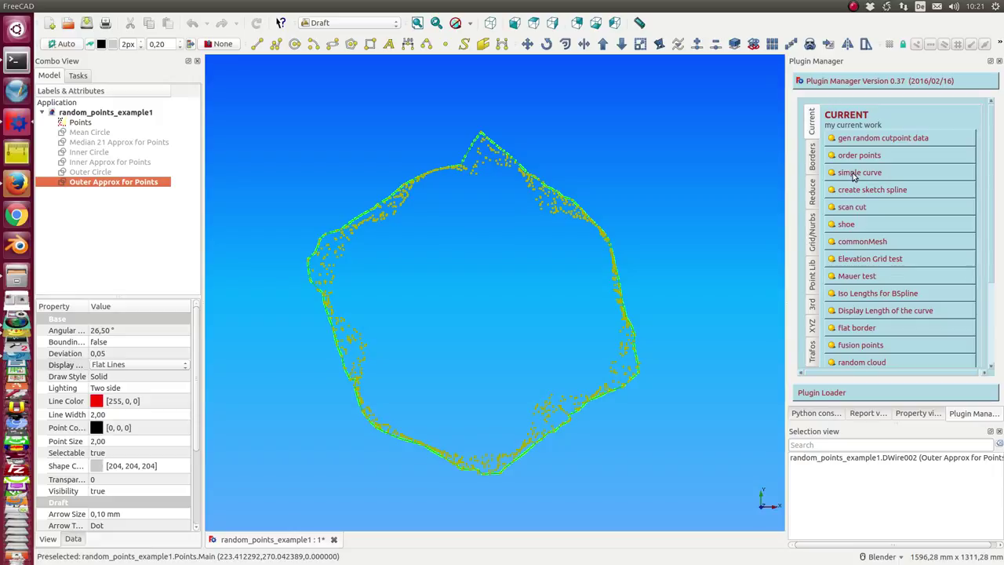
# - Run simple curve on Outer Approx for Points and inspect the new spline curves
pyautogui.click(855, 175)
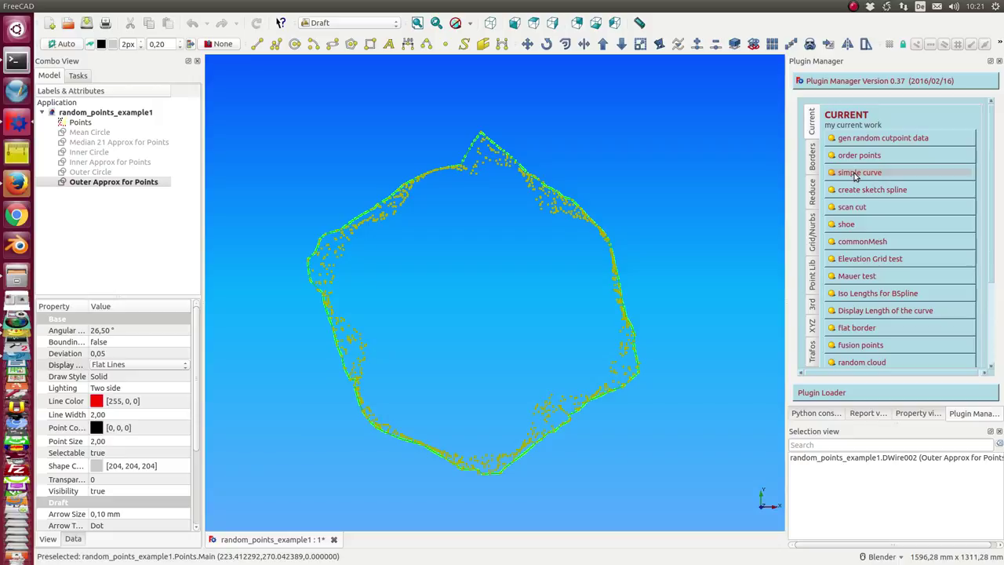
pyautogui.click(855, 174)
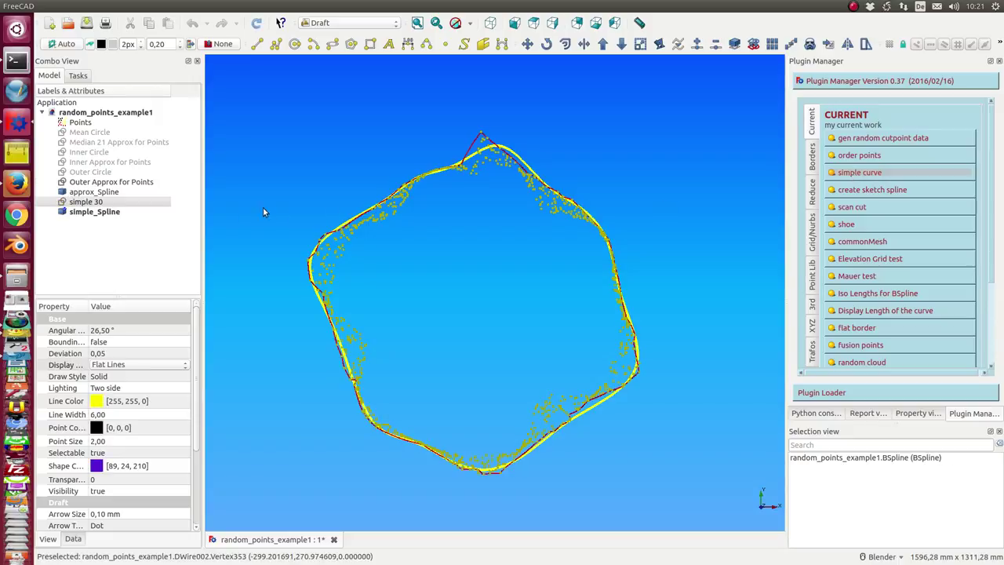
pyautogui.moveTo(513, 309); pyautogui.dragTo(534, 294, button='middle')
pyautogui.scroll(3, 489, 312)
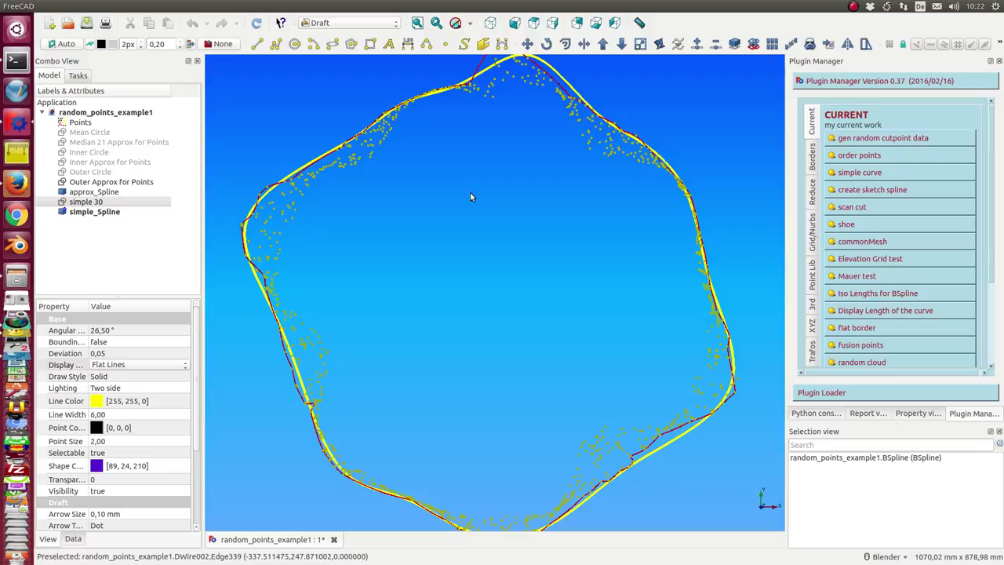
pyautogui.scroll(-2, 467, 196)
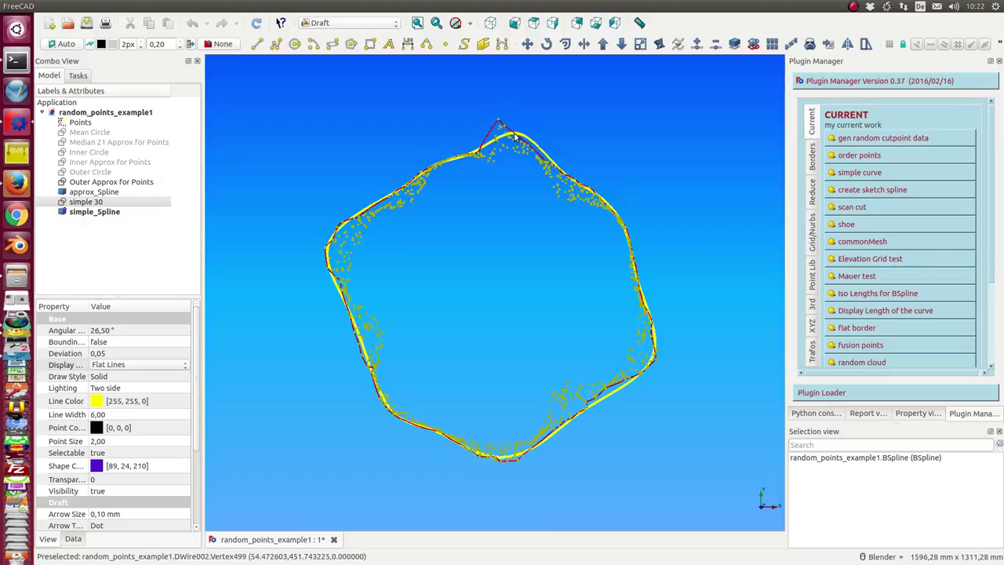
# - Hide the thick yellow simple 30 curve
pyautogui.click(89, 204)
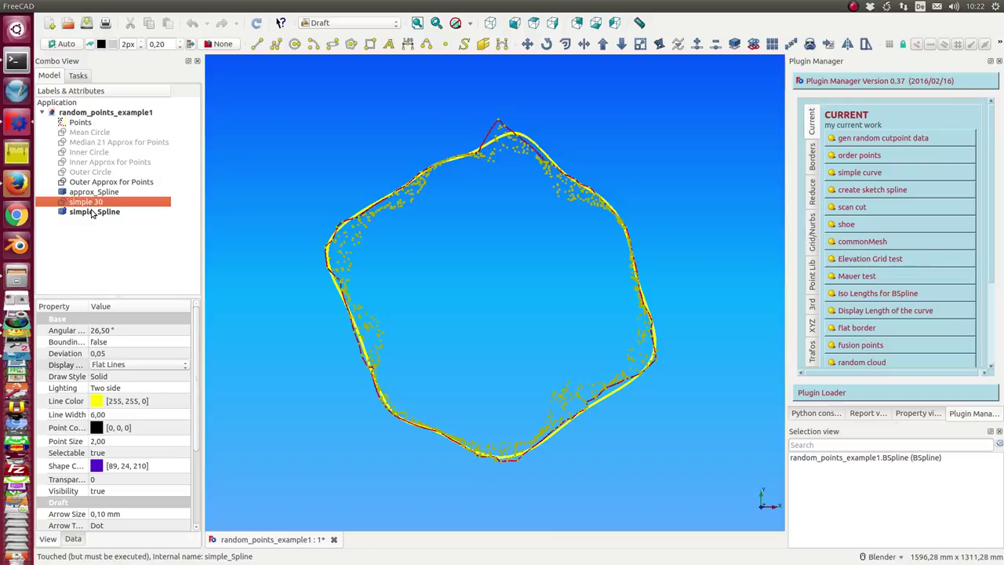
pyautogui.press('space')
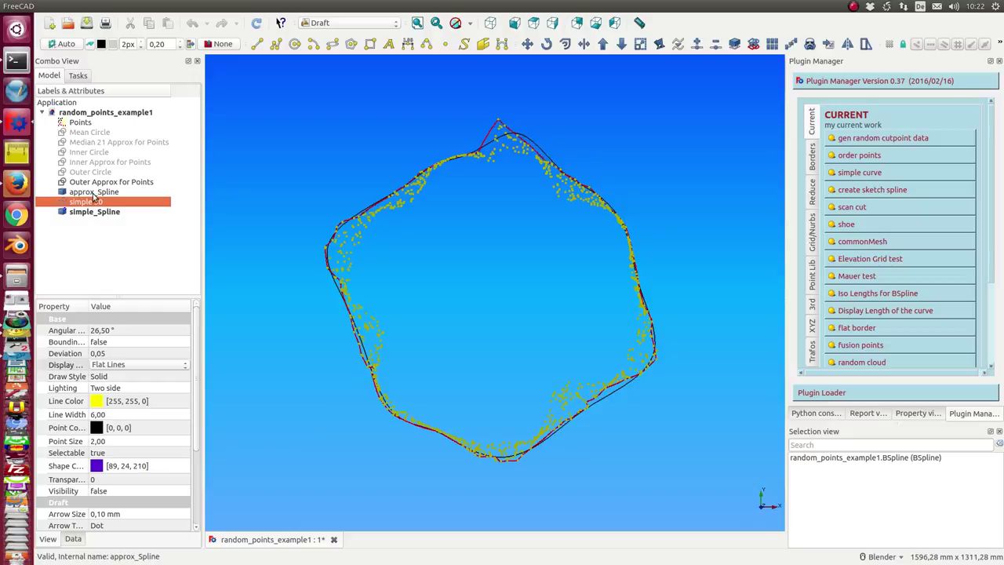
pyautogui.keyDown('shift'); pyautogui.moveTo(470, 268); pyautogui.dragTo(586, 420, button='middle'); pyautogui.keyUp('shift')
pyautogui.scroll(5, 510, 311)
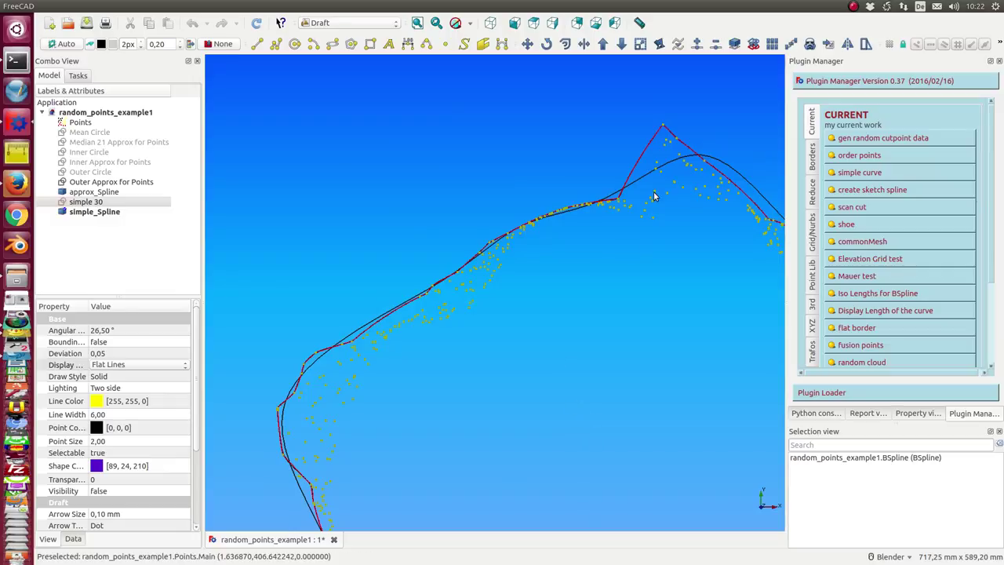
# - Set approx_Spline's Control property to true to show its control points
pyautogui.click(92, 192)
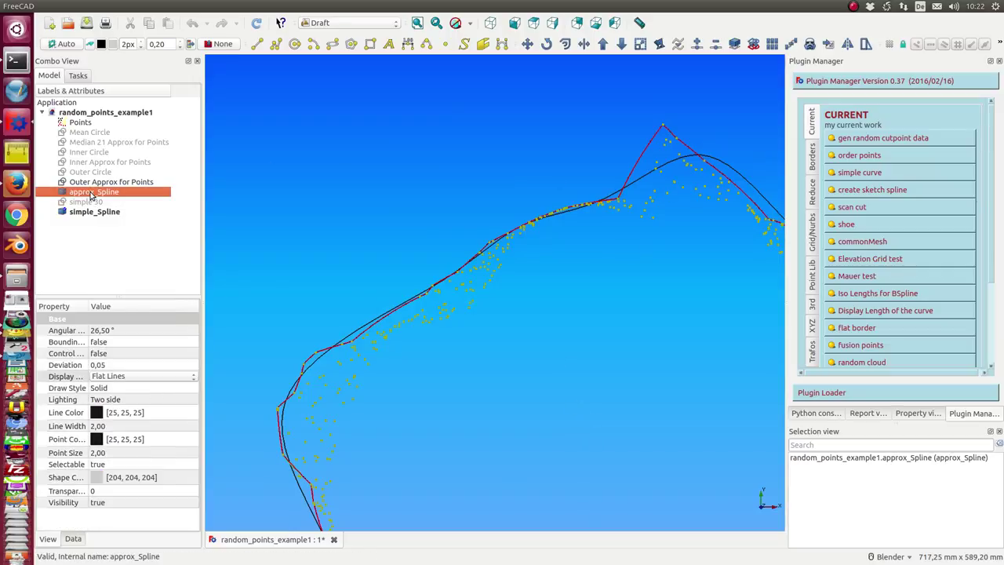
pyautogui.click(137, 378)
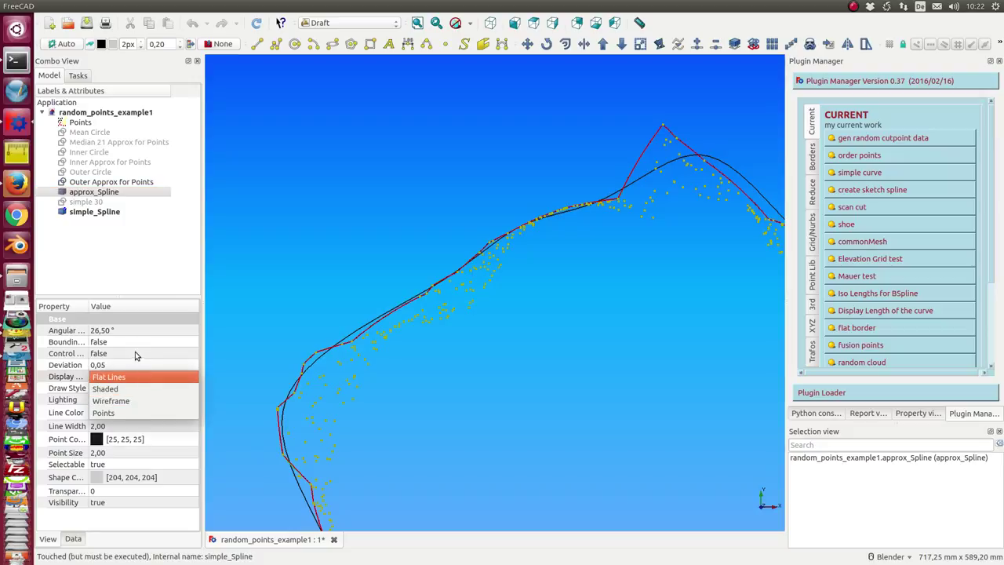
pyautogui.click(135, 354)
pyautogui.click(135, 353)
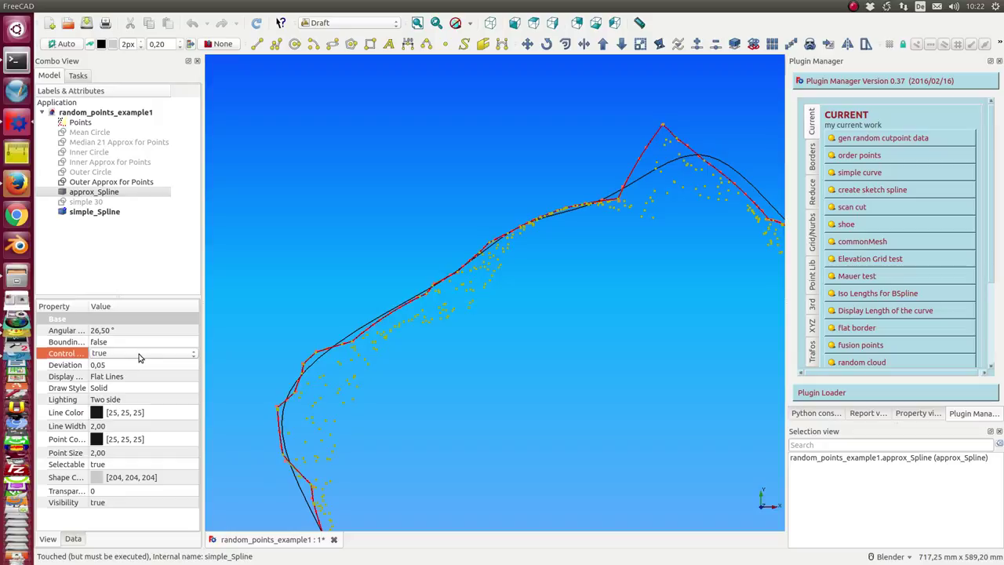
# - Hide simple_Spline and the point cloud, framing approx_Spline's control points around the whole loop
pyautogui.click(102, 182)
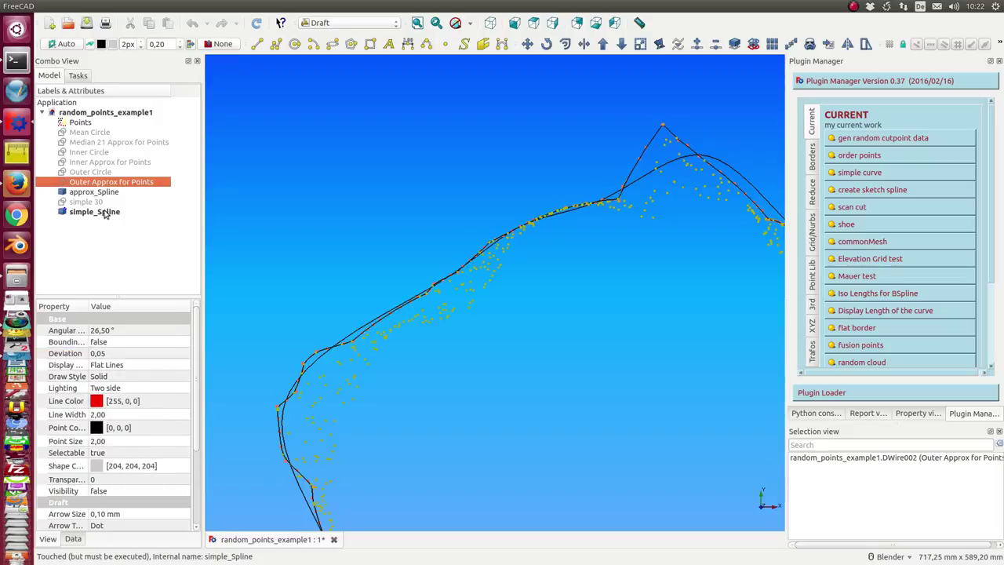
pyautogui.click(103, 212)
pyautogui.press('space')
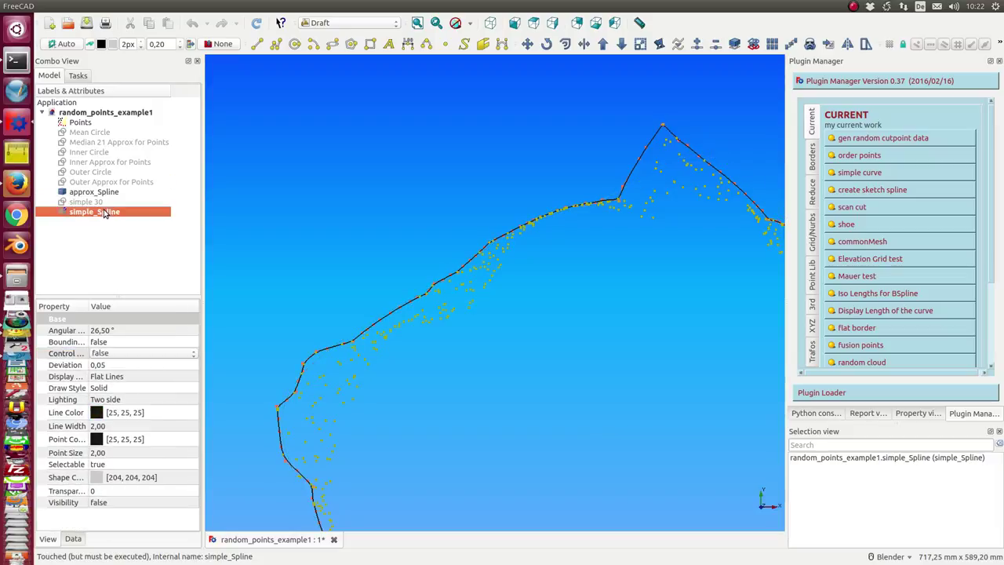
pyautogui.click(98, 124)
pyautogui.press('space')
pyautogui.click(87, 193)
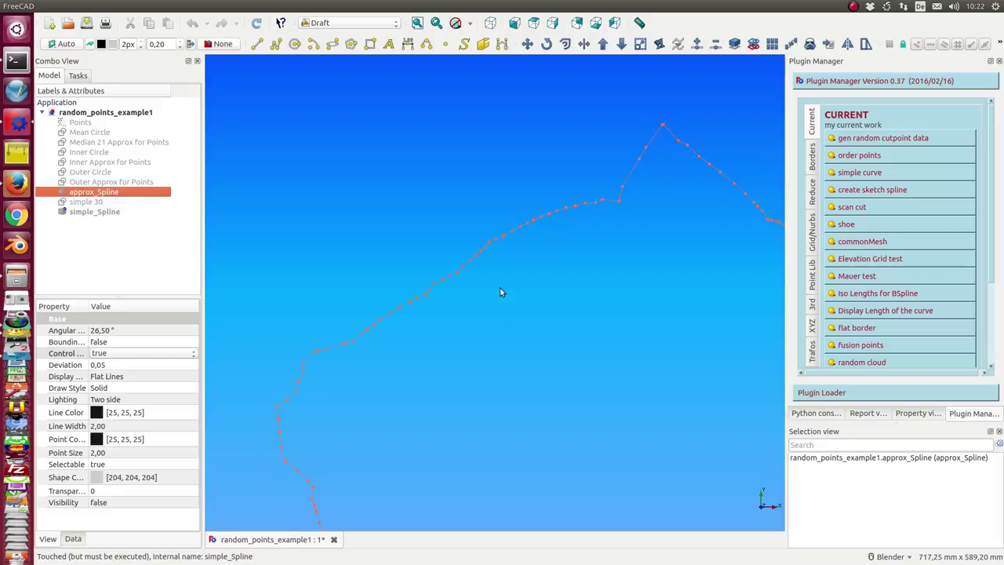
pyautogui.scroll(-5, 502, 293)
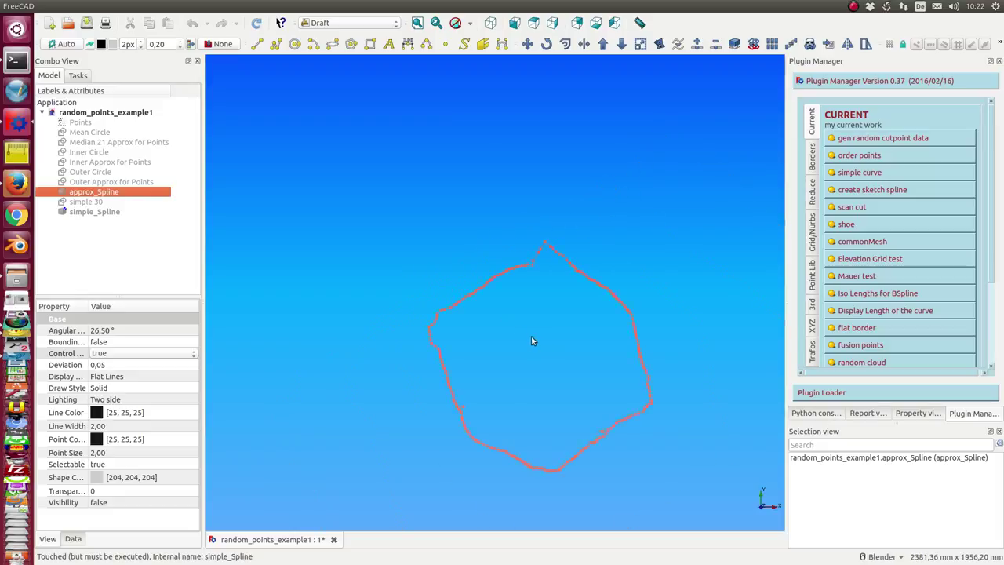
pyautogui.keyDown('shift'); pyautogui.moveTo(532, 340); pyautogui.dragTo(473, 300, button='middle'); pyautogui.keyUp('shift')
pyautogui.scroll(3, 474, 298)
pyautogui.scroll(-3, 480, 304)
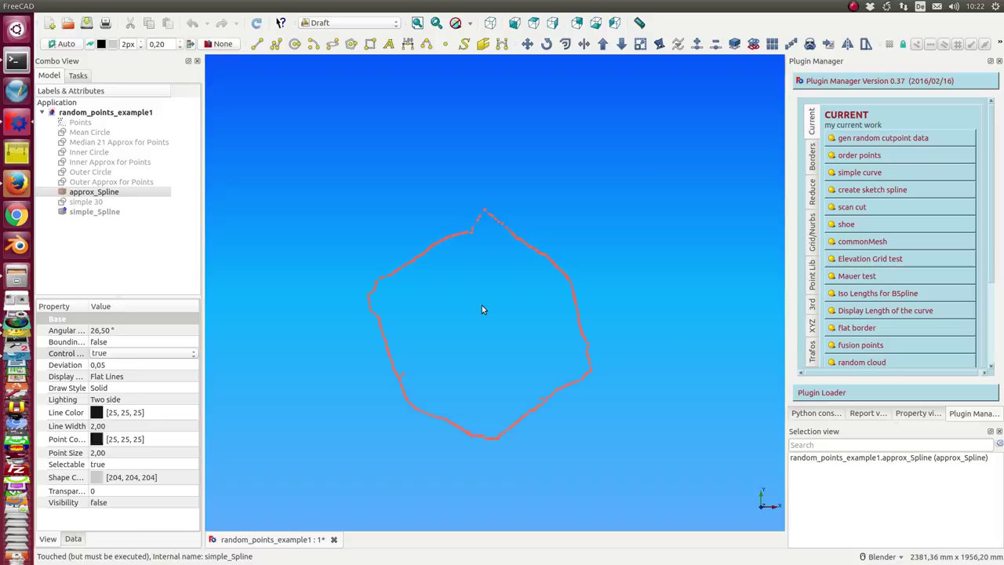
pyautogui.scroll(2, 482, 309)
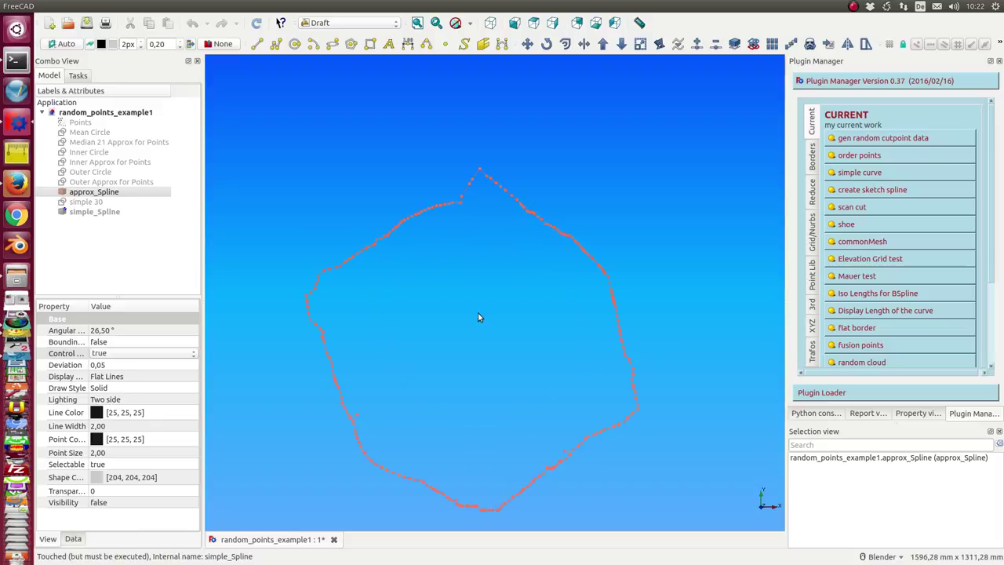
# - Show approx_Spline again and turn off its control points
pyautogui.click(97, 196)
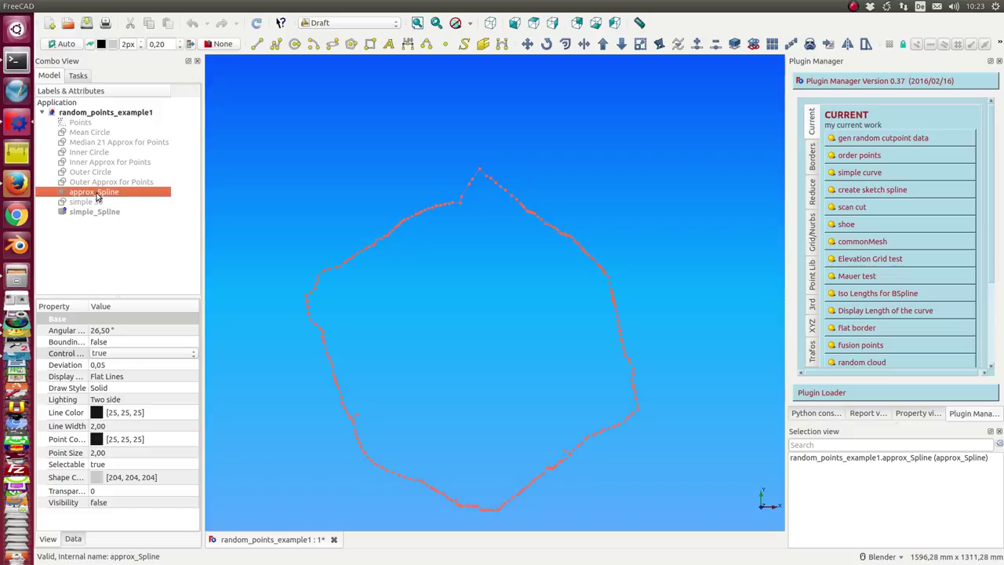
pyautogui.press('space')
pyautogui.click(119, 357)
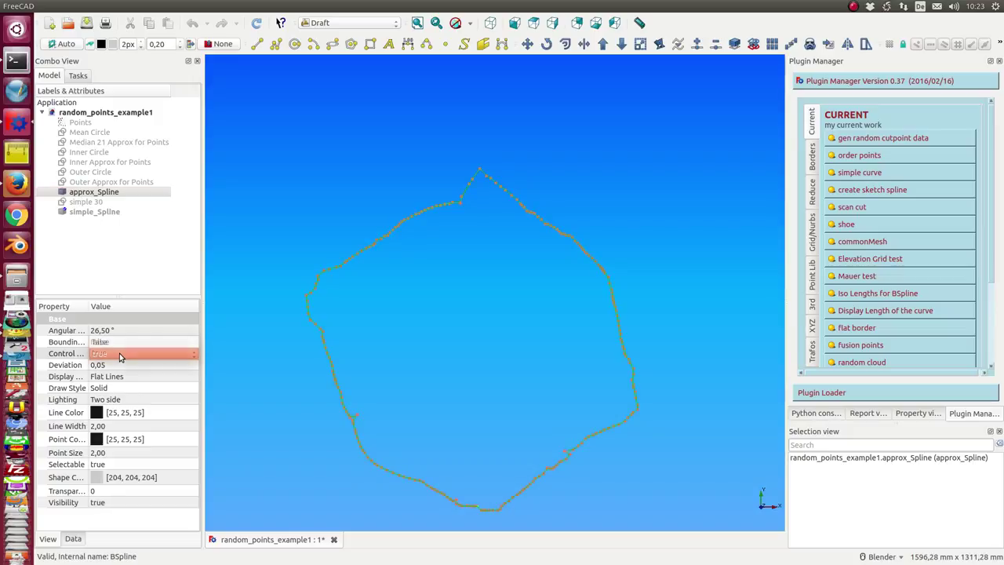
pyautogui.click(119, 354)
pyautogui.click(110, 342)
# - Show simple_Spline's control points and polygon, and hide approx_Spline
pyautogui.click(88, 213)
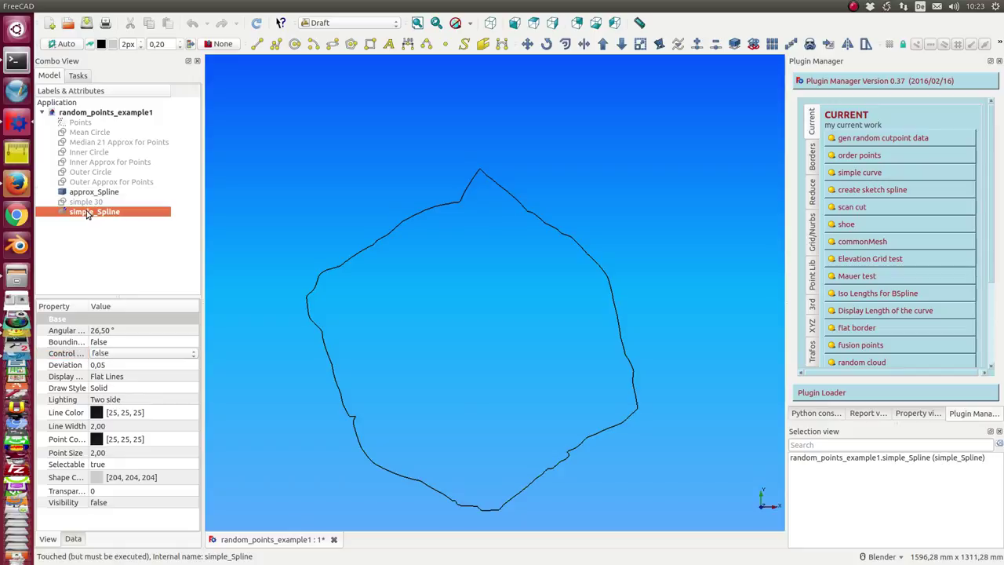
pyautogui.click(152, 355)
pyautogui.click(152, 365)
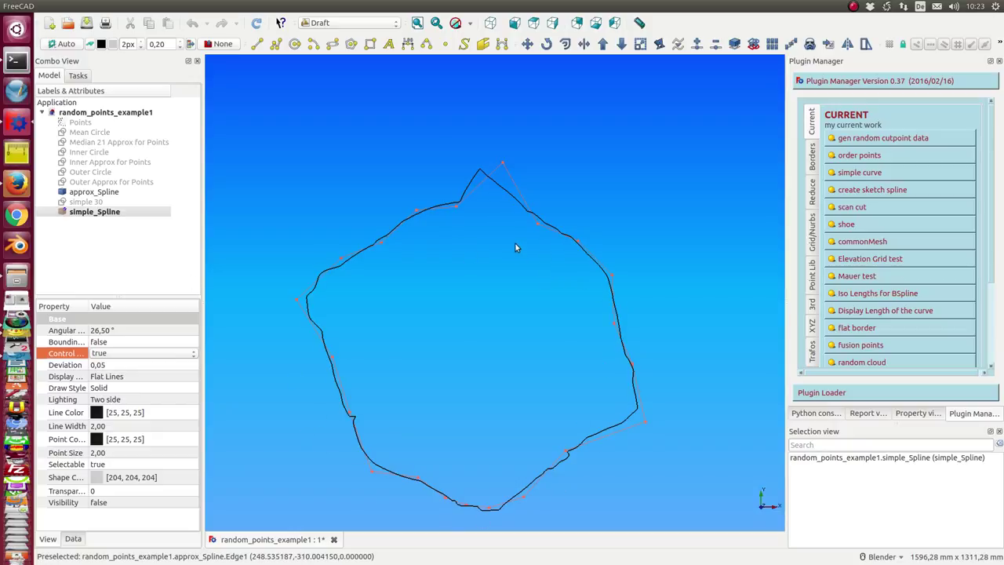
pyautogui.click(88, 214)
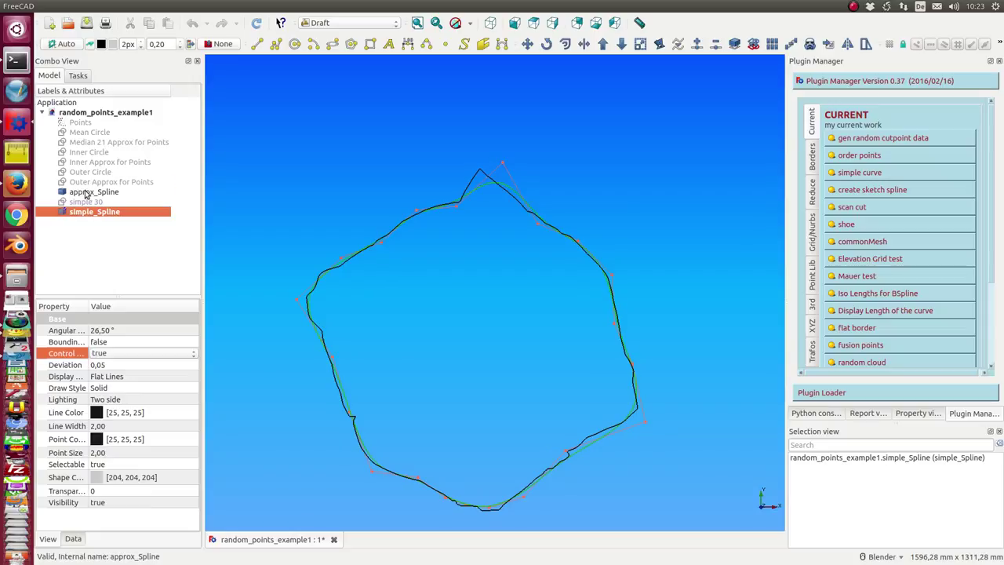
pyautogui.click(84, 193)
pyautogui.press('space')
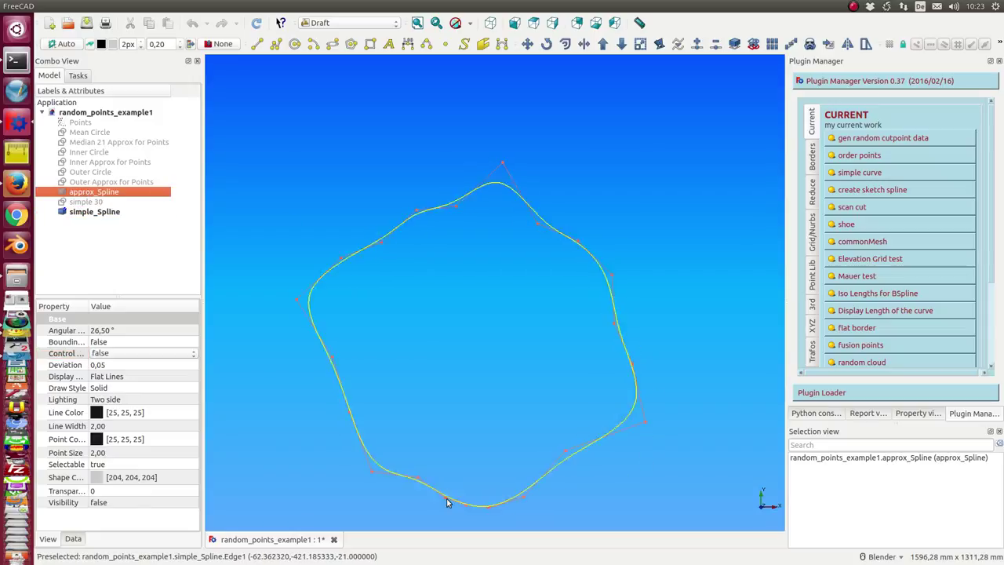
pyautogui.click(81, 203)
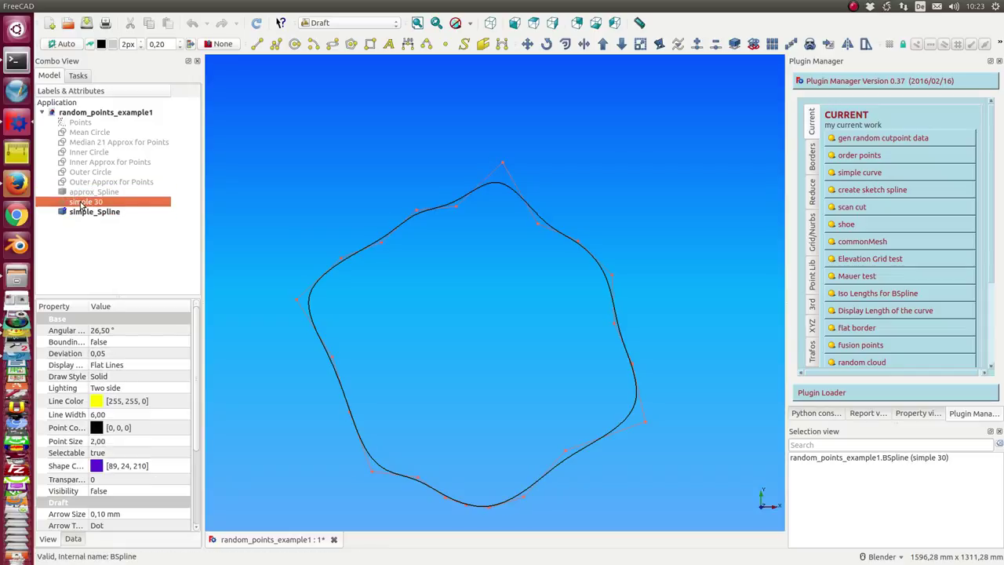
pyautogui.click(83, 213)
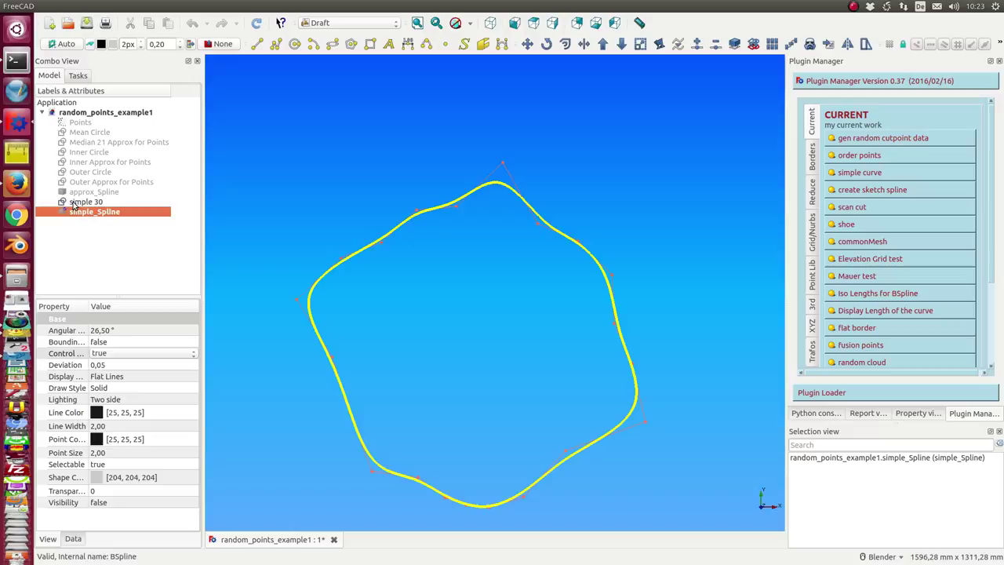
pyautogui.click(74, 204)
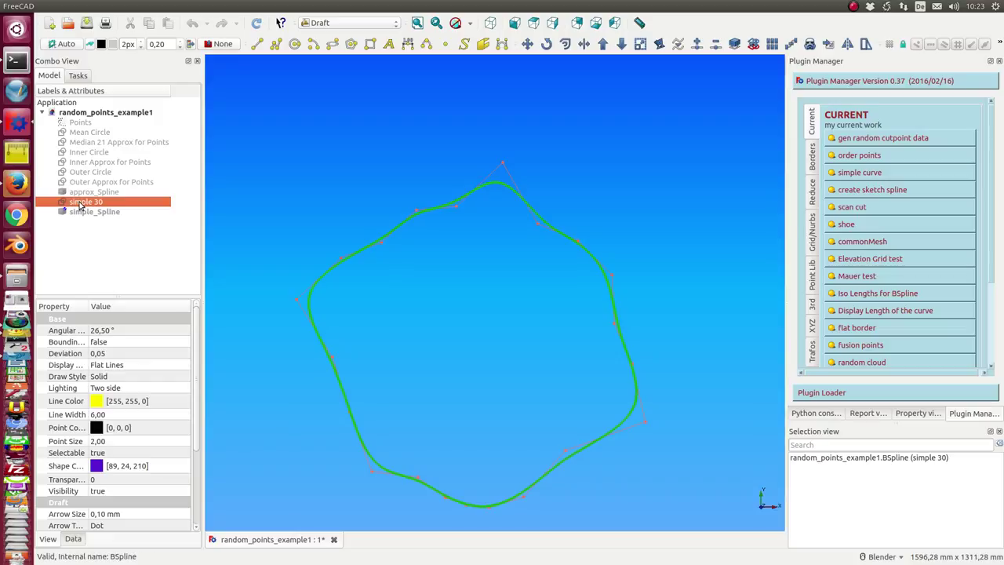
# - Move simple 30's top node slightly higher with Draft Edit, then delete the simple_Spline object
pyautogui.click(662, 47)
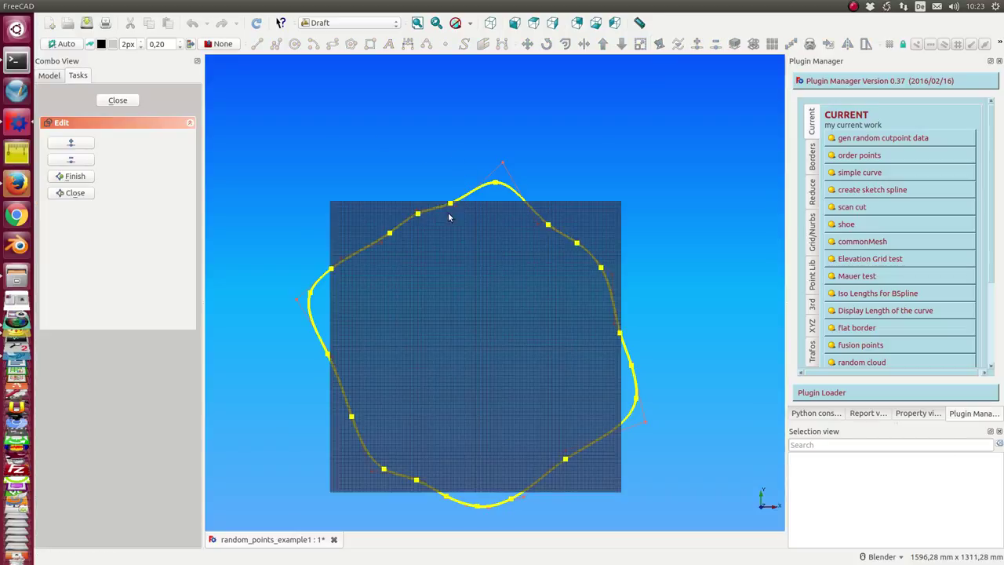
pyautogui.click(497, 186)
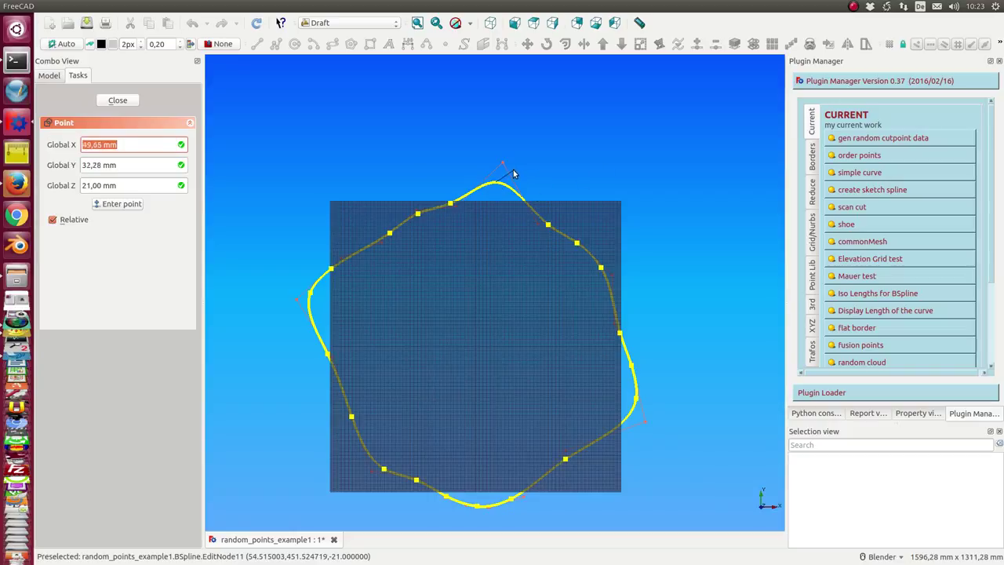
pyautogui.click(503, 173)
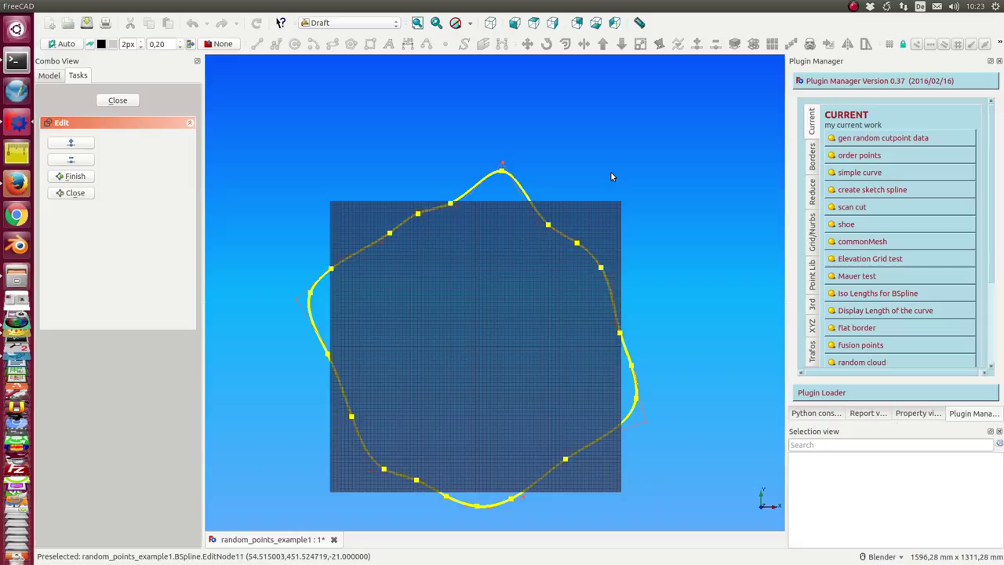
pyautogui.click(118, 99)
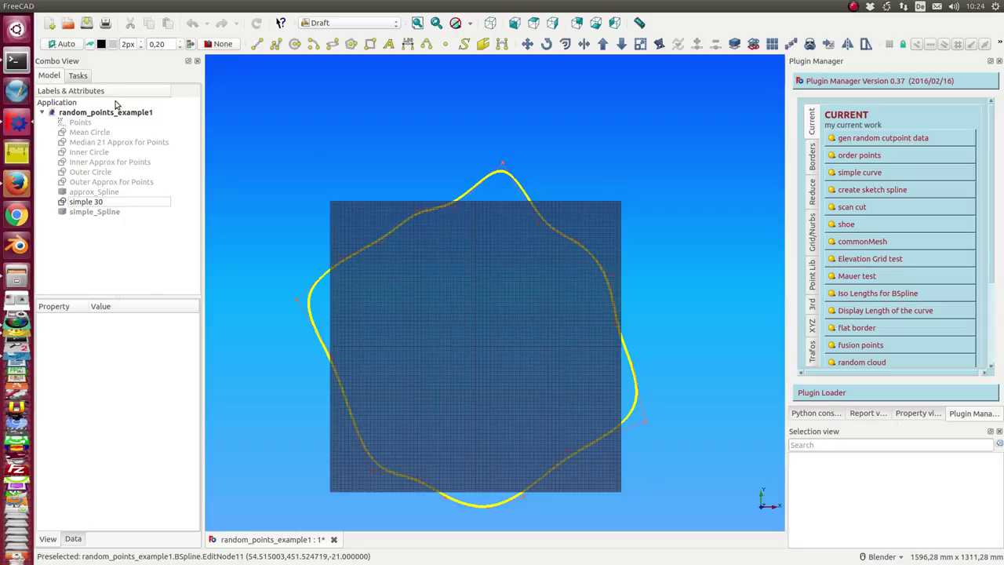
pyautogui.click(88, 214)
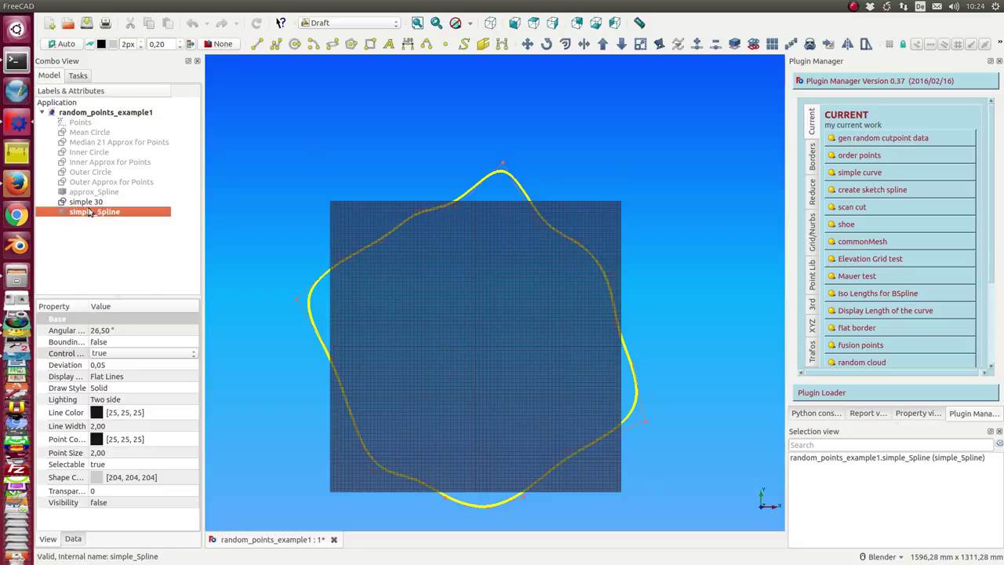
pyautogui.press('Delete')
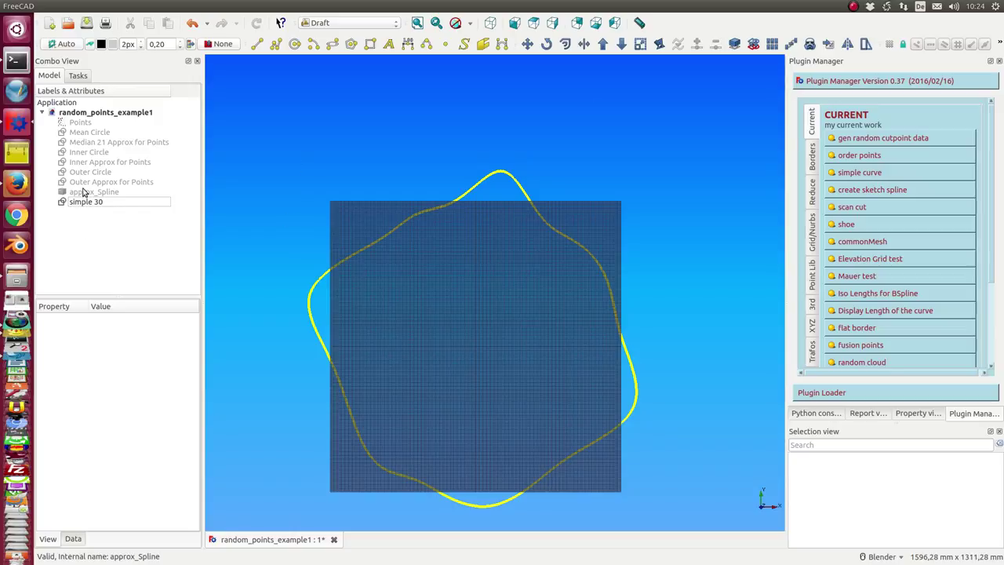
# - Convert the simple 30 B-spline into 'Sketch for simple 30', hide the original curve, and select the sketch
pyautogui.click(91, 202)
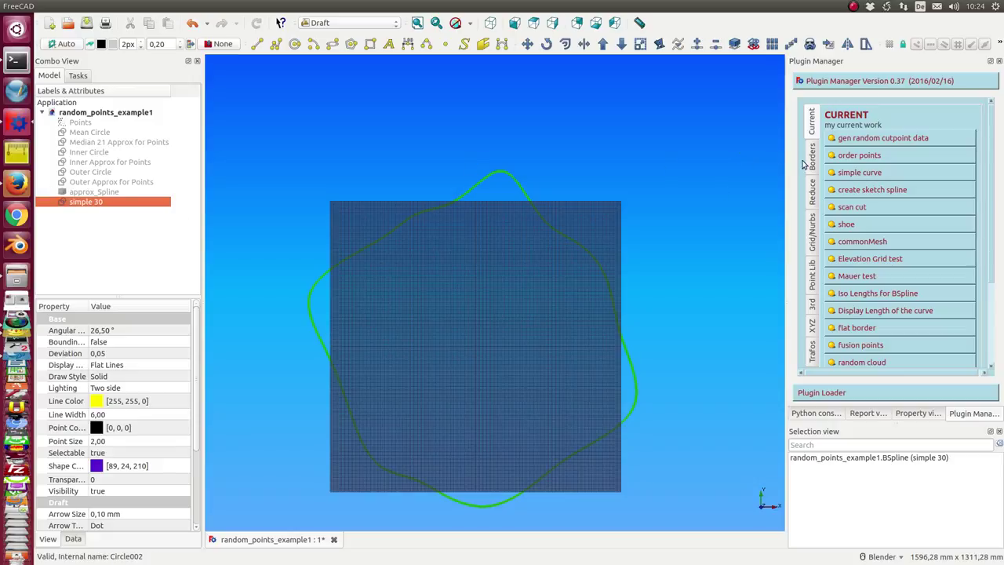
pyautogui.click(869, 190)
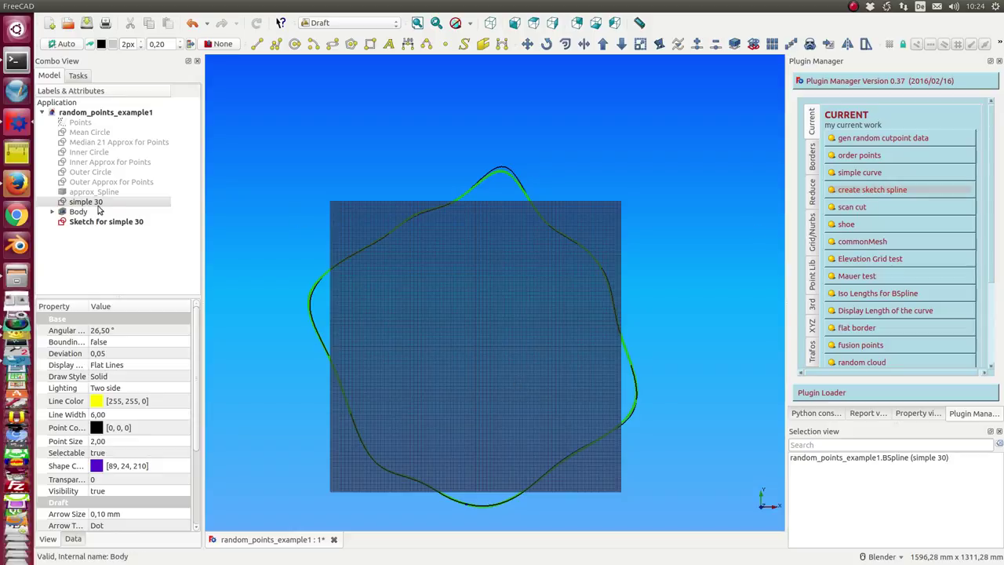
pyautogui.click(84, 203)
pyautogui.press('space')
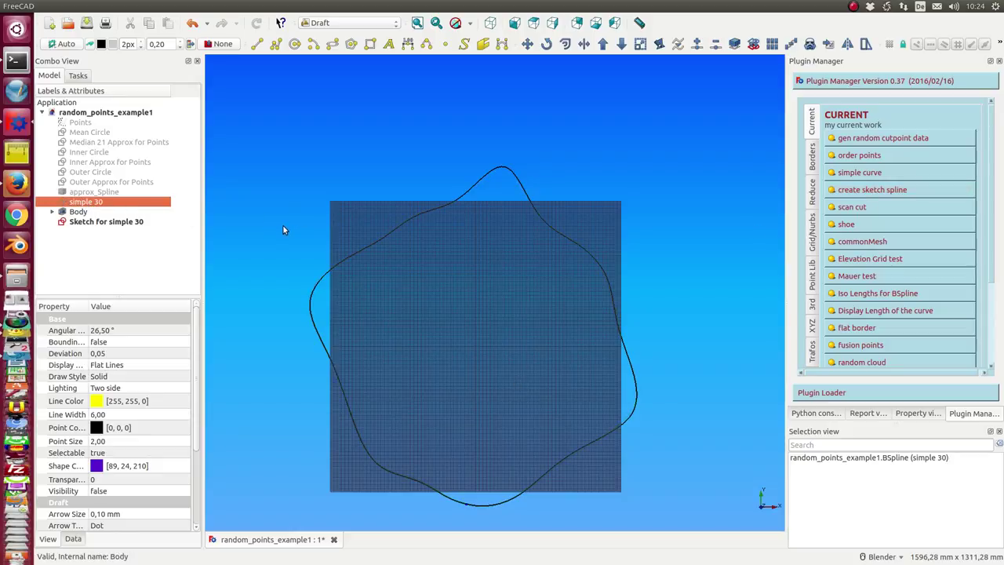
pyautogui.click(84, 223)
# - Edit Sketch for simple 30, pull the top pole down, and make the Points cloud visible
pyautogui.doubleClick(84, 224)
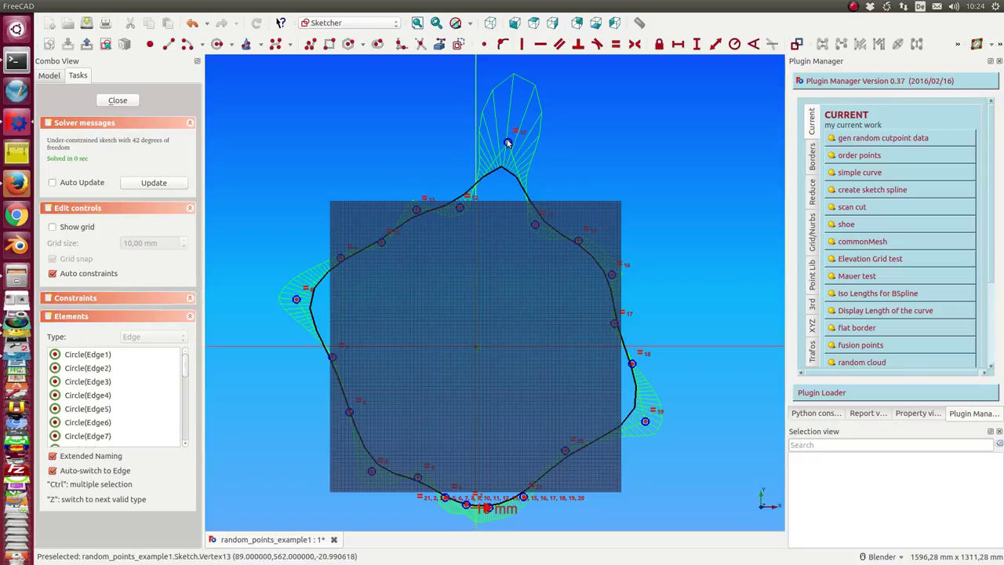
pyautogui.moveTo(508, 143)
pyautogui.mouseDown()
pyautogui.moveTo(503, 176)
pyautogui.moveTo(505, 154)
pyautogui.mouseUp()
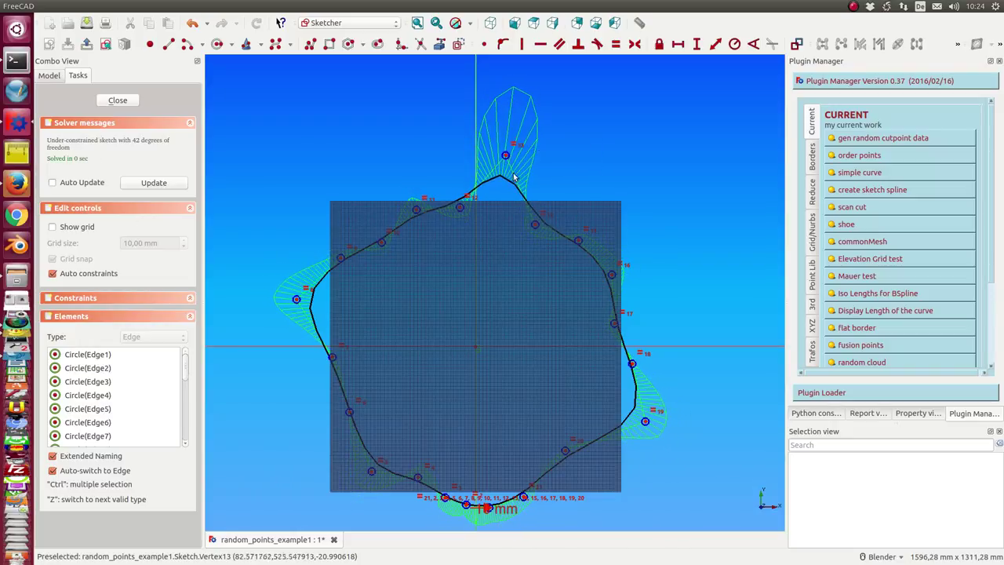
pyautogui.click(49, 75)
pyautogui.click(82, 124)
pyautogui.press('space')
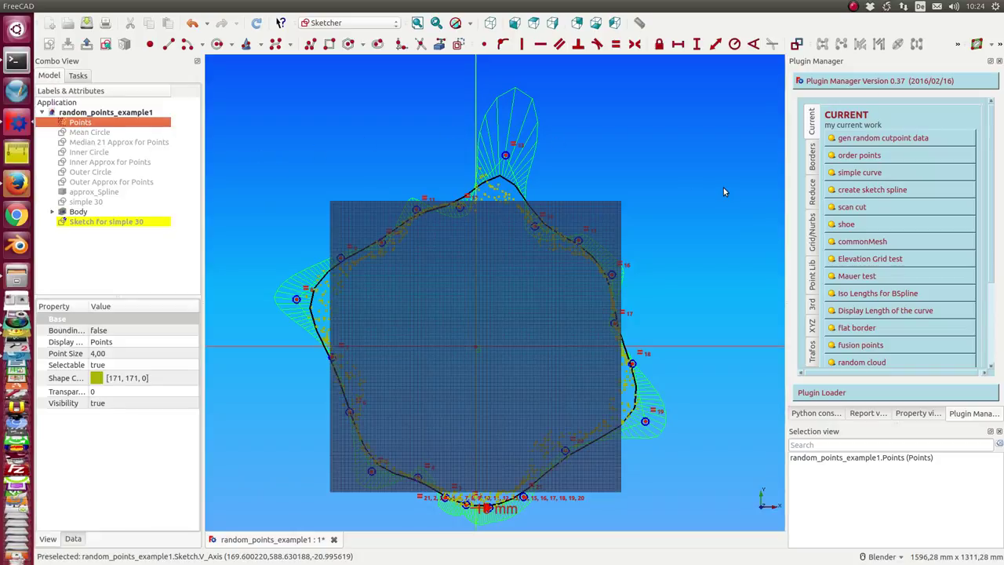
# - Move pole 19 and the left pole inward toward the points, then leave the sketch
pyautogui.scroll(2, 725, 251)
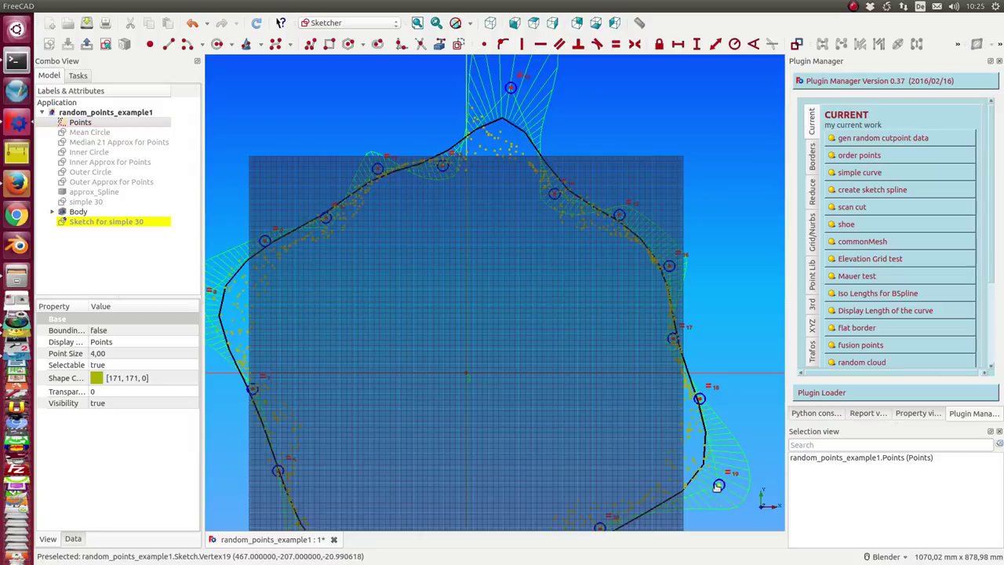
pyautogui.moveTo(718, 487); pyautogui.dragTo(684, 482)
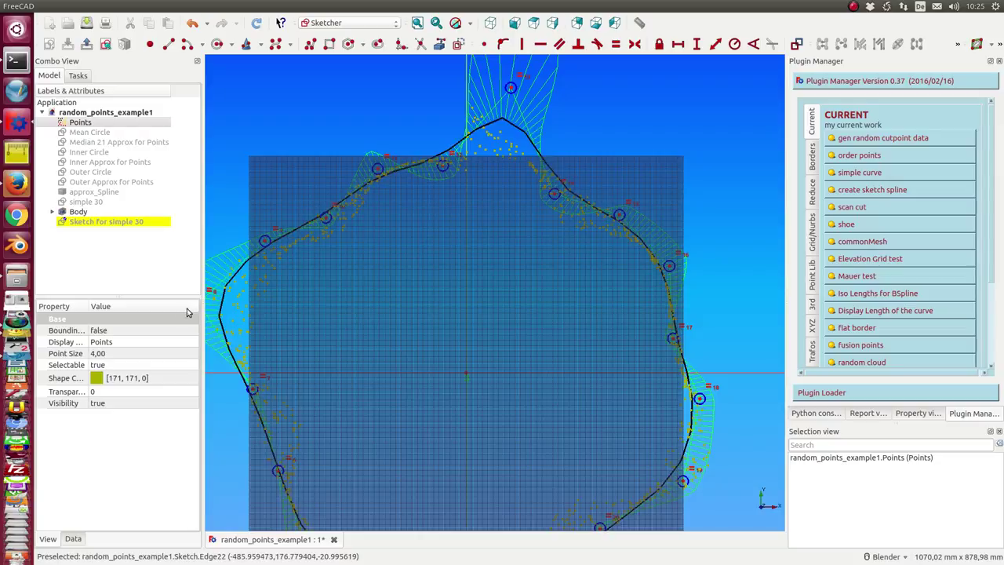
pyautogui.scroll(-2, 389, 300)
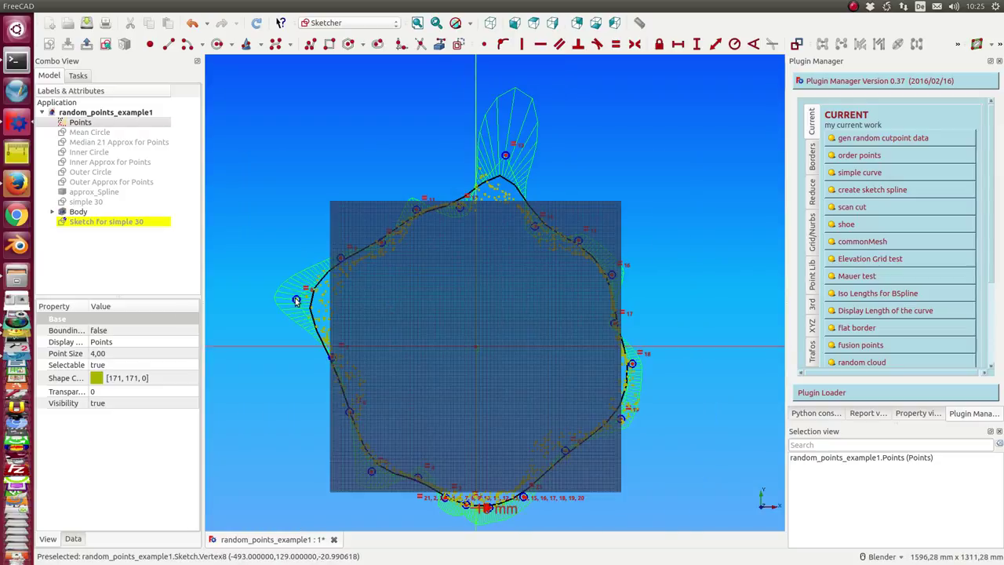
pyautogui.moveTo(297, 299); pyautogui.dragTo(306, 297)
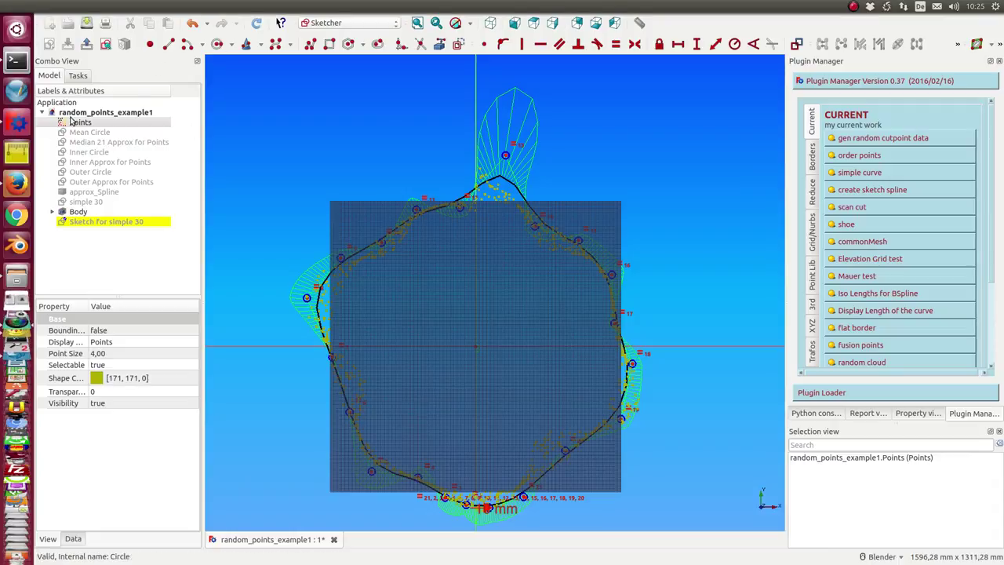
pyautogui.click(86, 44)
pyautogui.moveTo(316, 231)
pyautogui.mouseDown(button='middle')
pyautogui.moveTo(282, 185)
pyautogui.moveTo(289, 226)
pyautogui.moveTo(279, 225)
pyautogui.moveTo(288, 205)
pyautogui.mouseUp(button='middle')
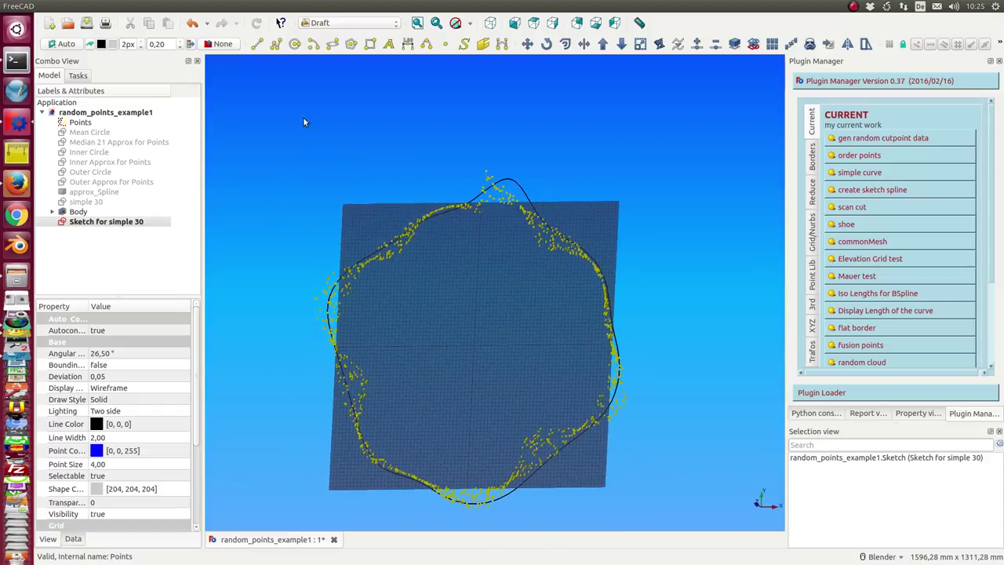
# - Select simple 30 and Outer Approx for Points, then tilt the view to see the curves in profile
pyautogui.click(99, 203)
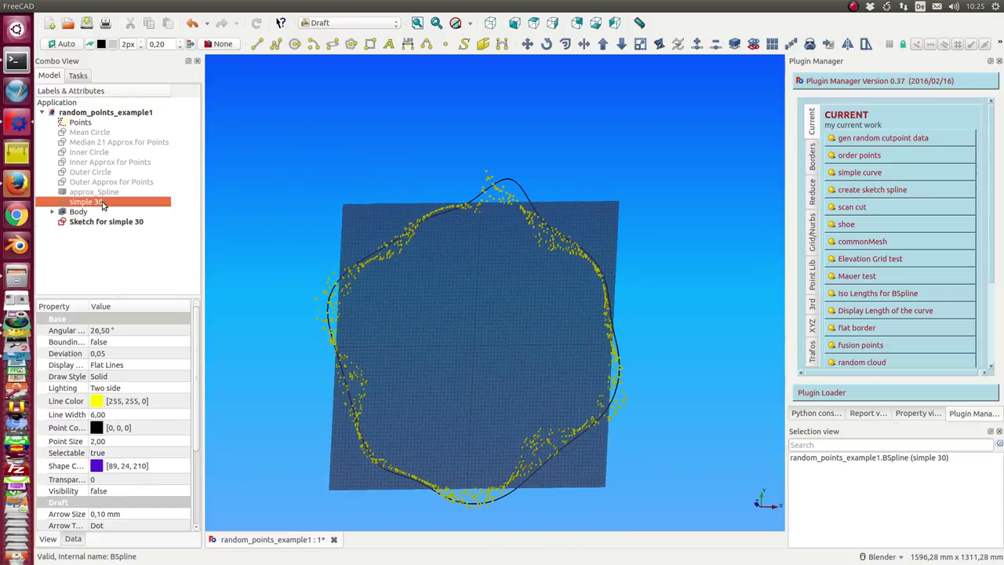
pyautogui.moveTo(294, 126); pyautogui.dragTo(324, 204, button='middle')
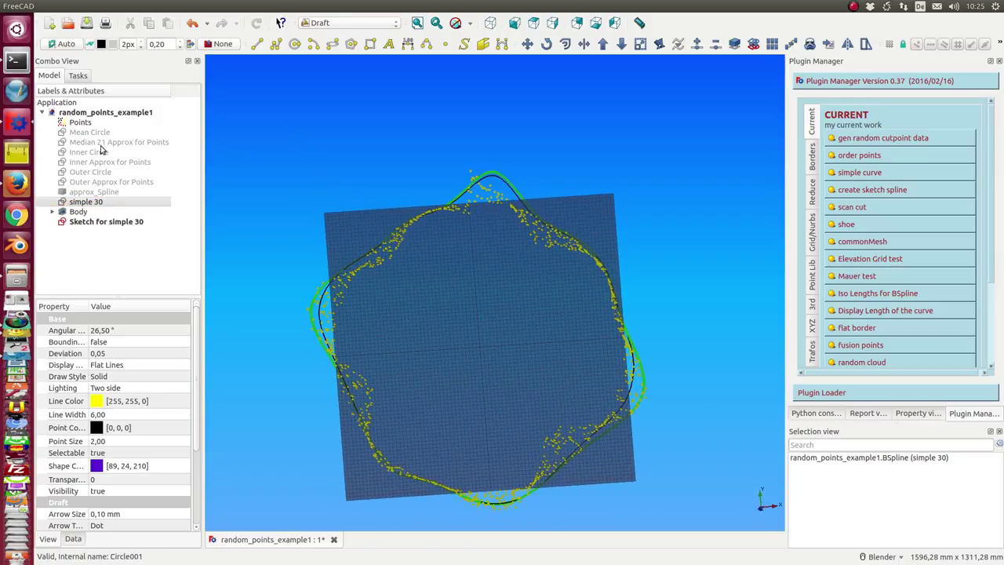
pyautogui.click(101, 184)
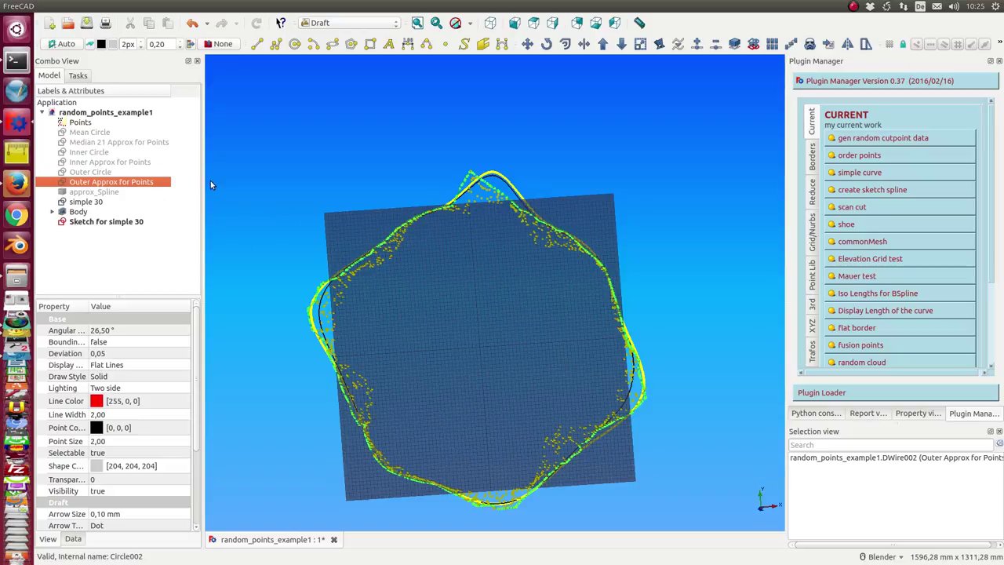
pyautogui.click(309, 204)
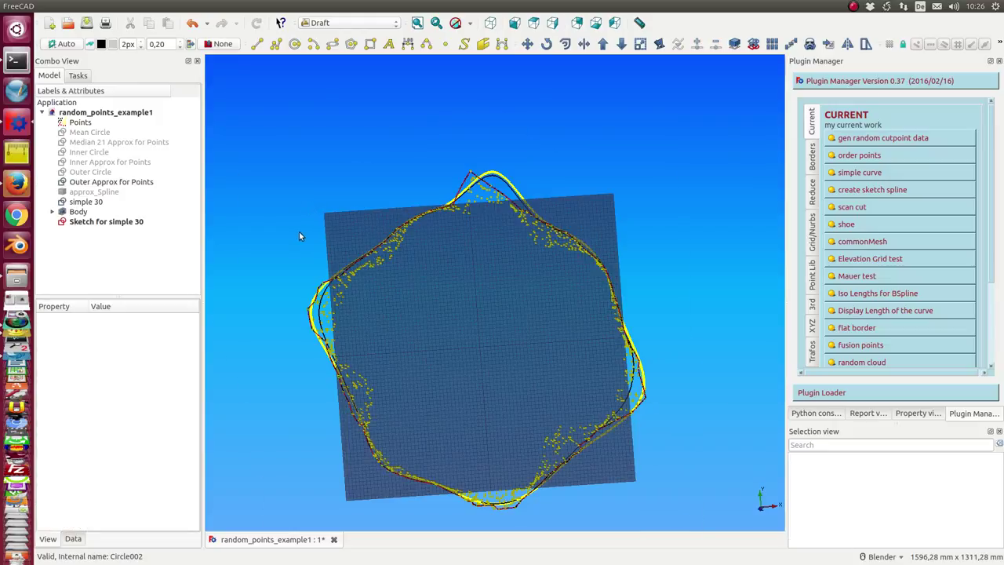
pyautogui.scroll(-4, 495, 263)
pyautogui.moveTo(520, 244); pyautogui.dragTo(572, 470, button='middle')
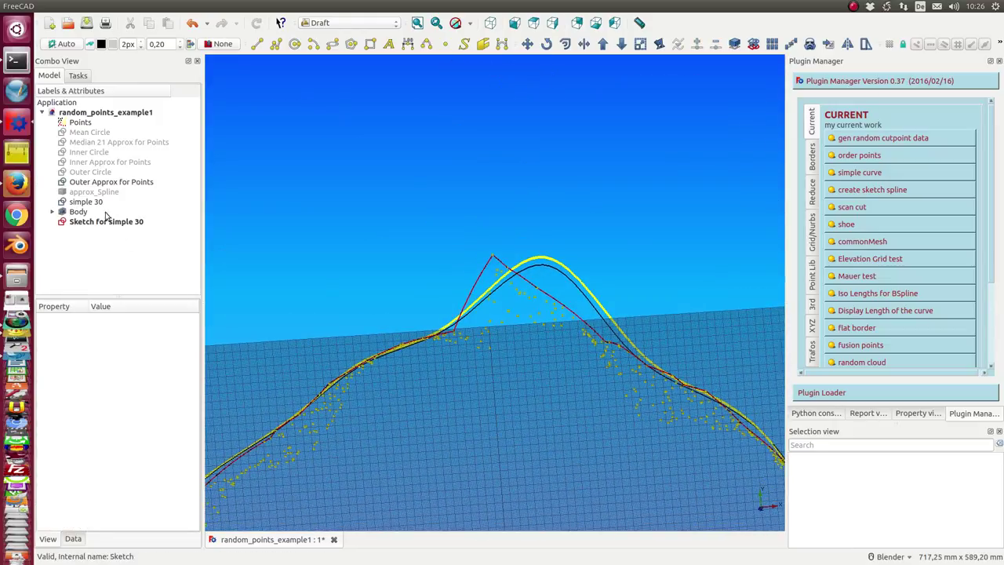
# - Highlight Outer Approx for Points, simple 30 and the sketch in turn, then return to a near-top view
pyautogui.click(112, 182)
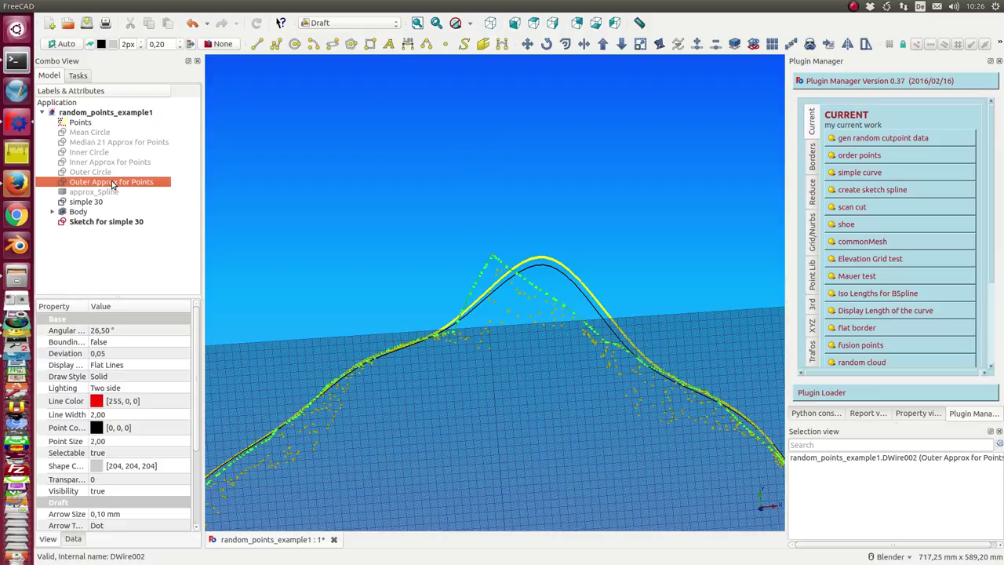
pyautogui.click(99, 202)
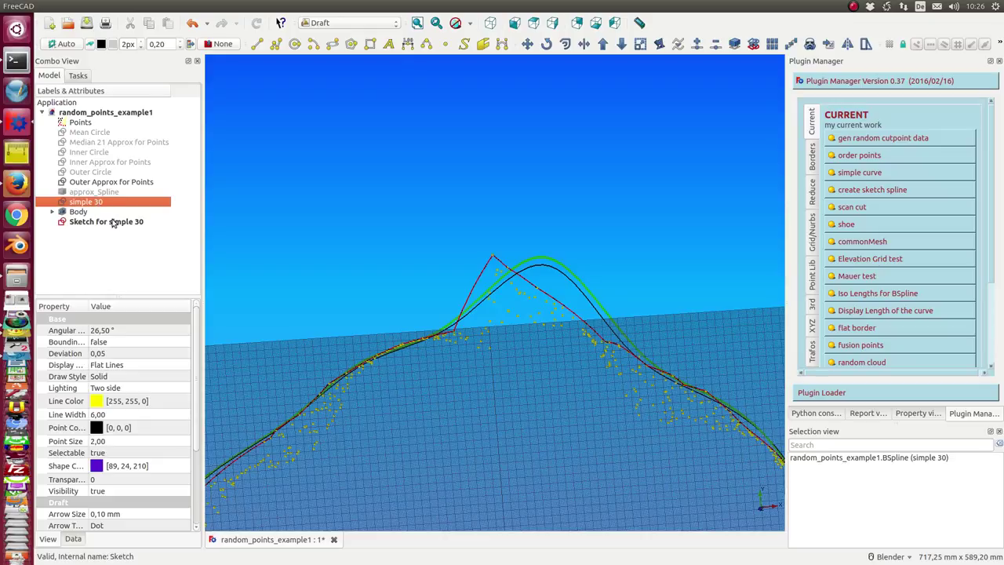
pyautogui.click(112, 223)
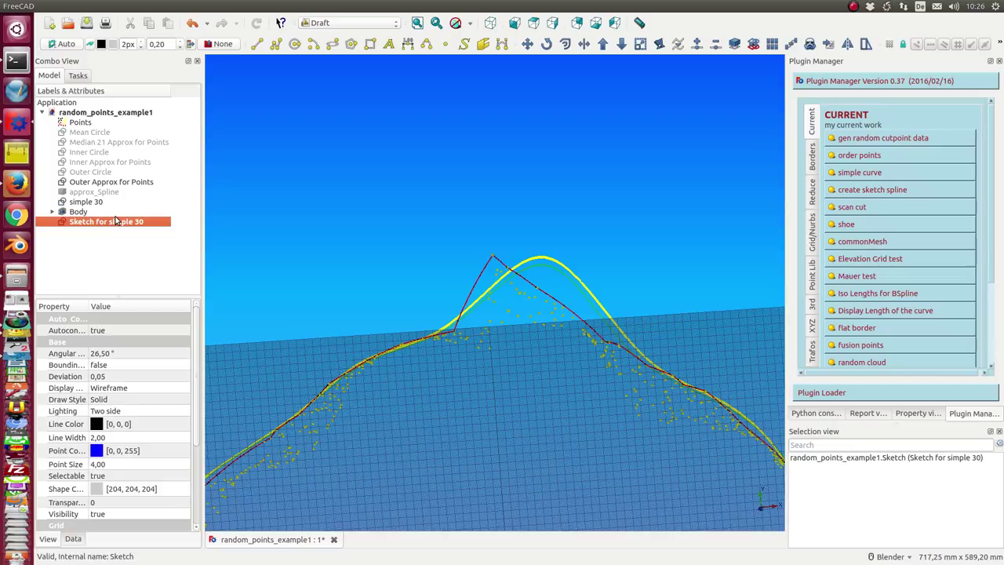
pyautogui.press('2')
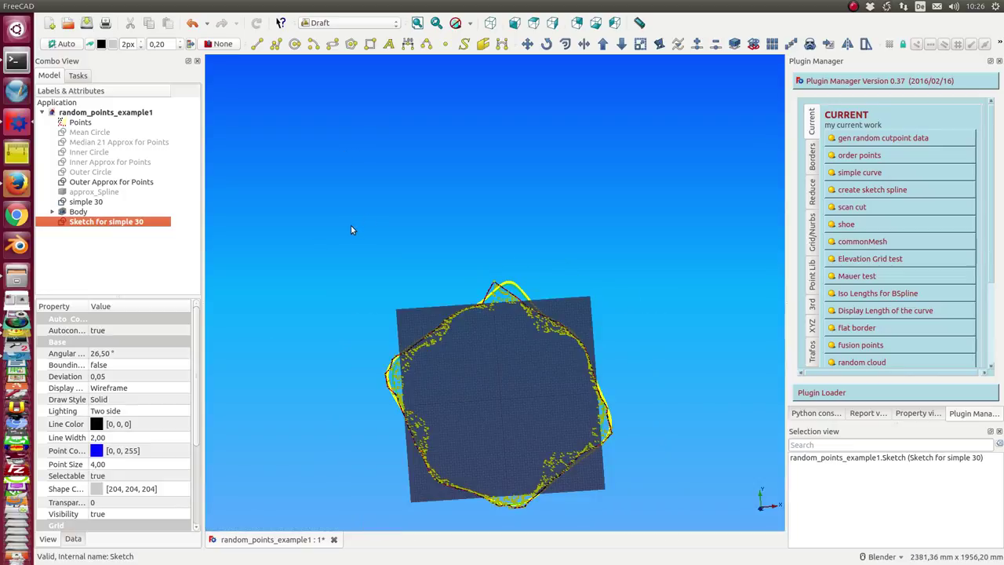